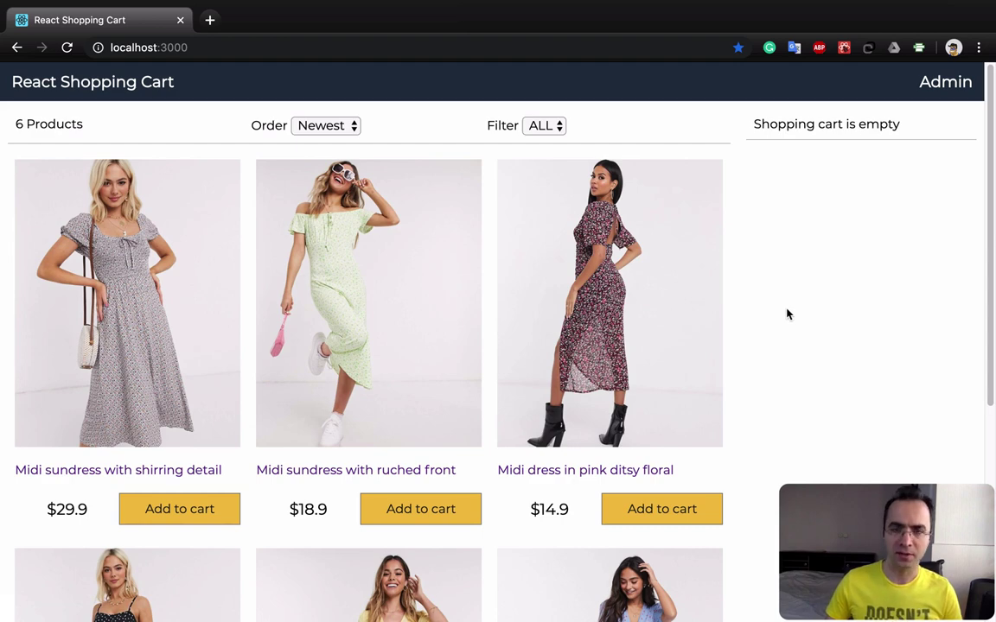
# Switch from the store page to the project's README.md in VS Code.
pyautogui.press('super+Tab')
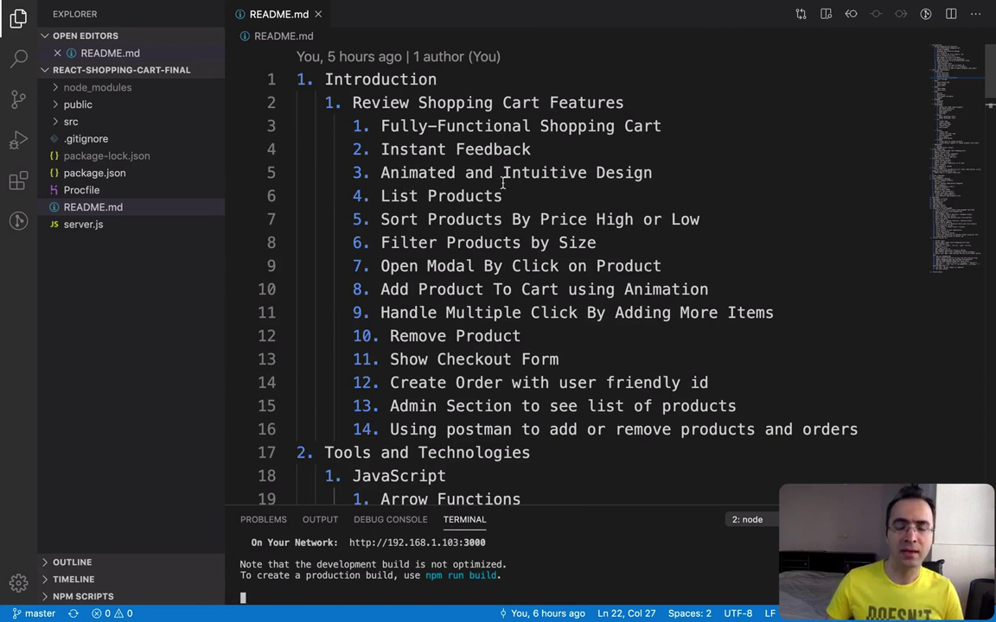
# Return from the README feature list to the store page in Chrome.
pyautogui.press('super+Tab')
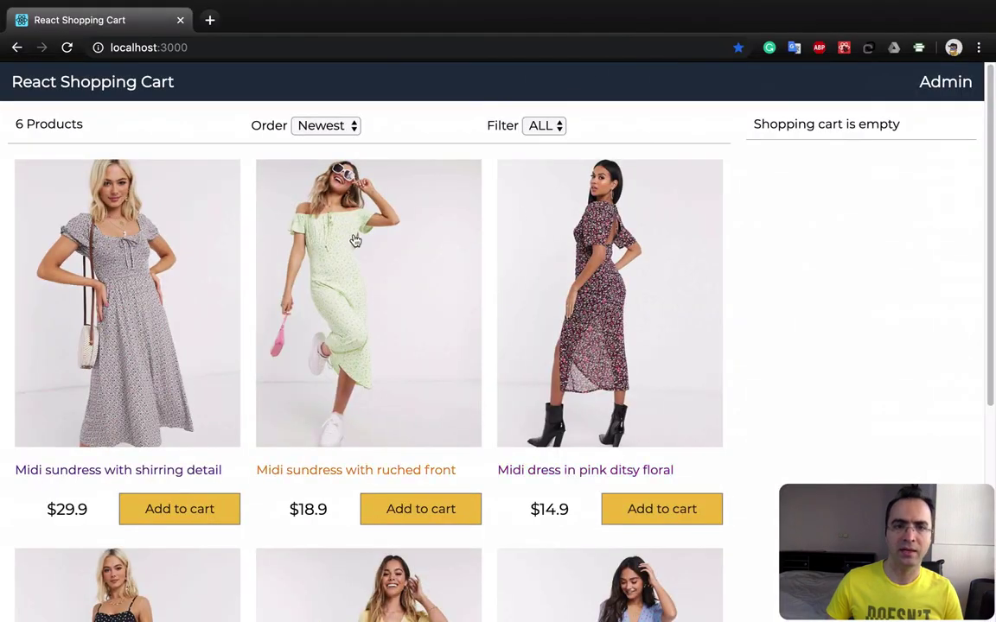
# Reload the store and add the pink ditsy floral midi dress and ruched-front midi sundress ($33.8).
pyautogui.click(67, 50)
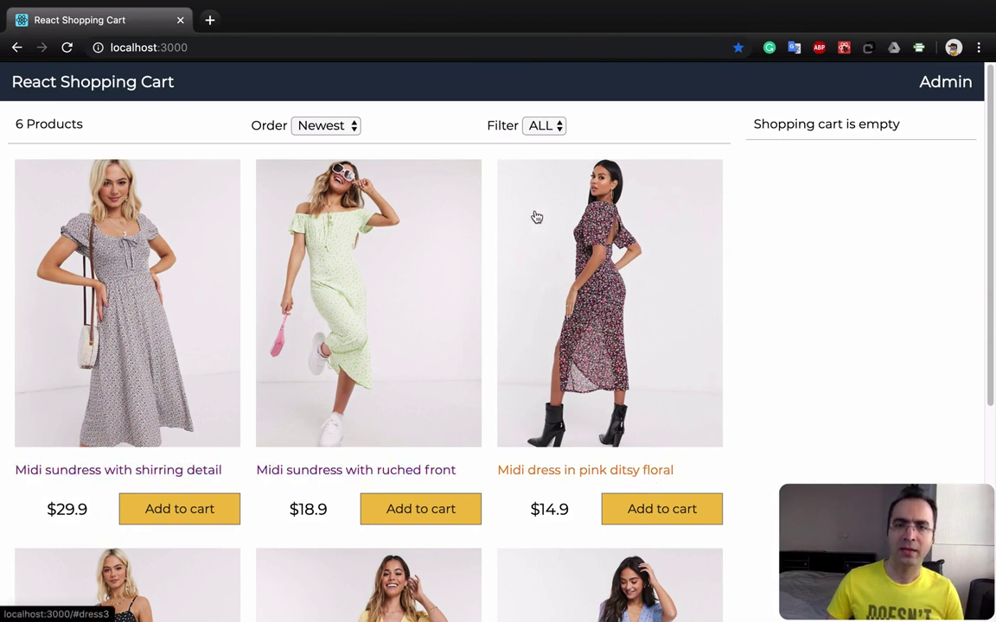
pyautogui.click(649, 273)
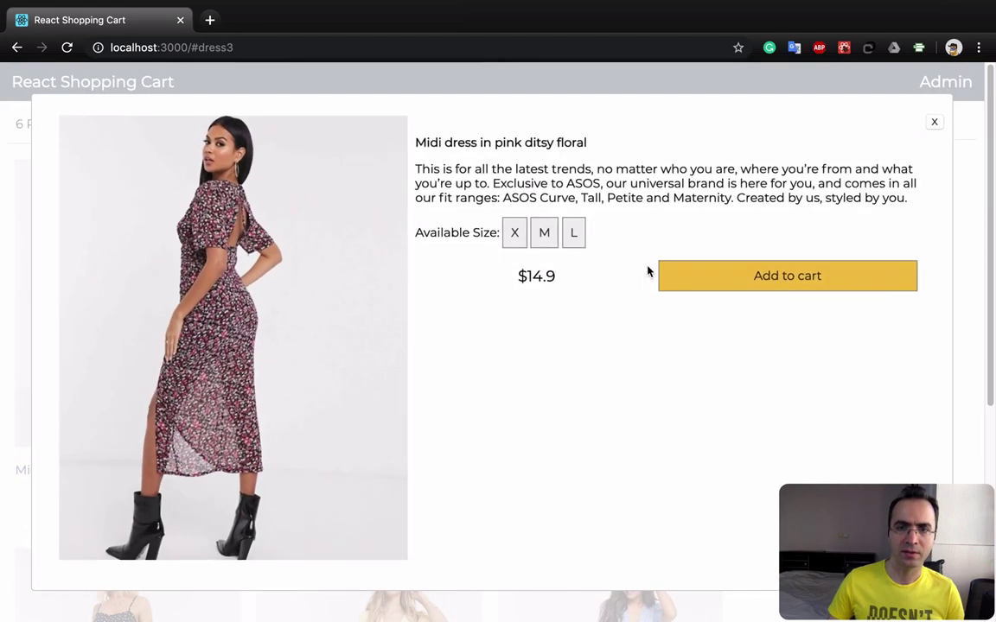
pyautogui.click(731, 282)
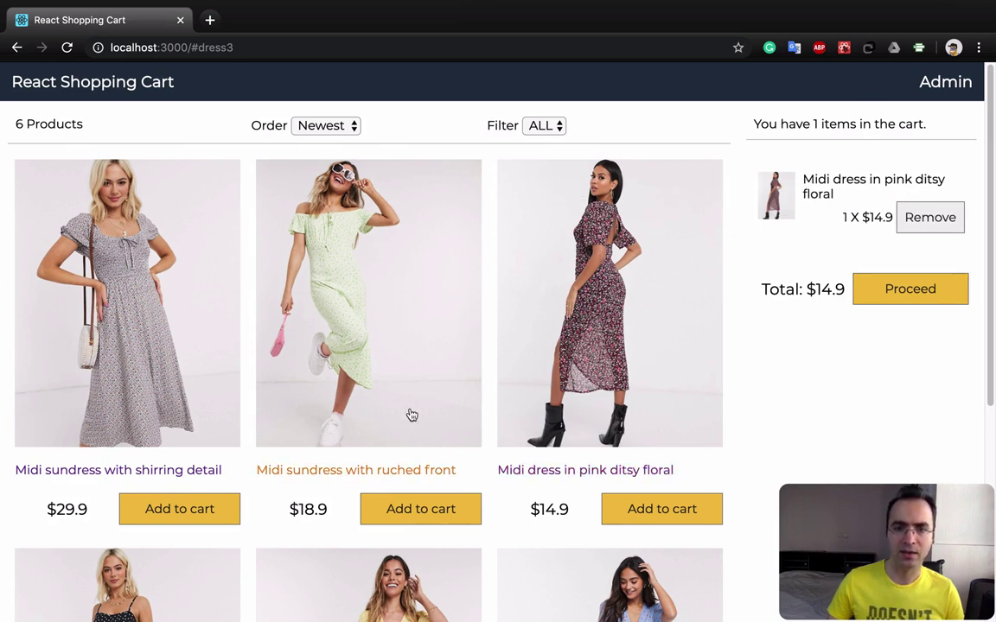
pyautogui.click(460, 513)
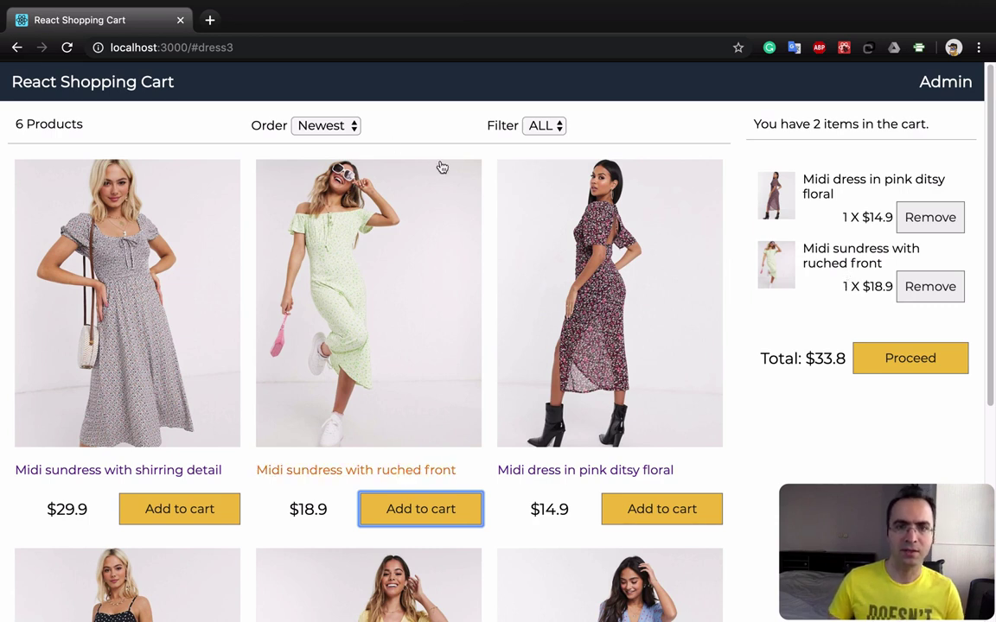
pyautogui.click(320, 128)
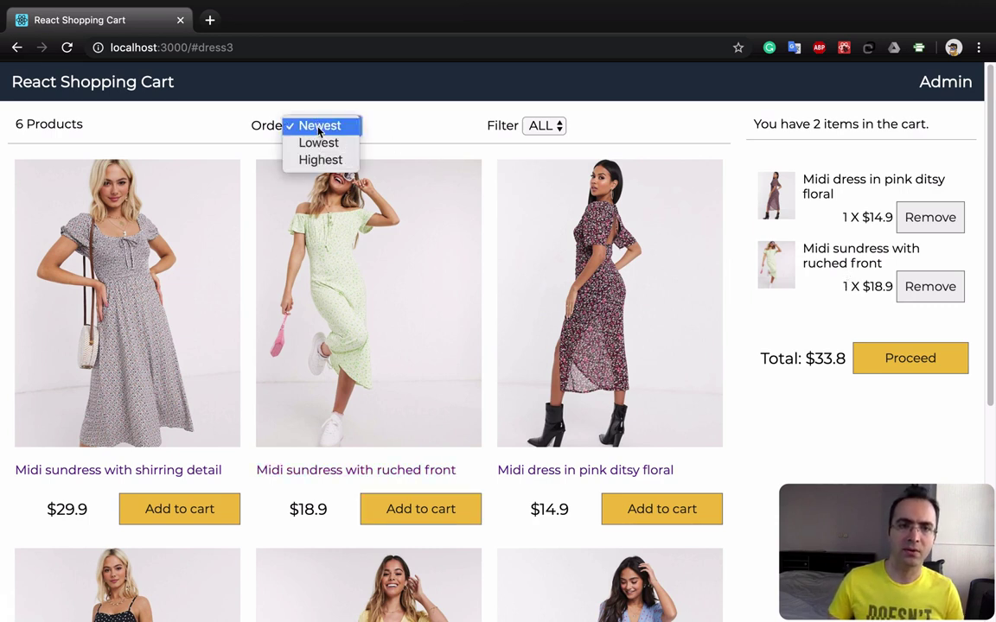
# Sort the products by Highest price, then by Lowest price.
pyautogui.click(312, 161)
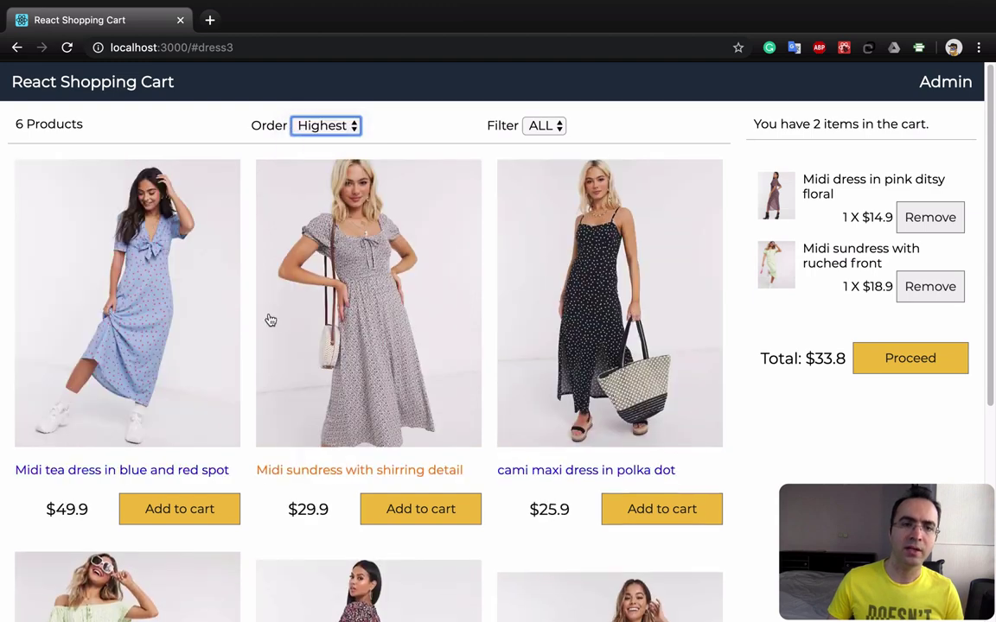
pyautogui.click(298, 126)
pyautogui.click(318, 109)
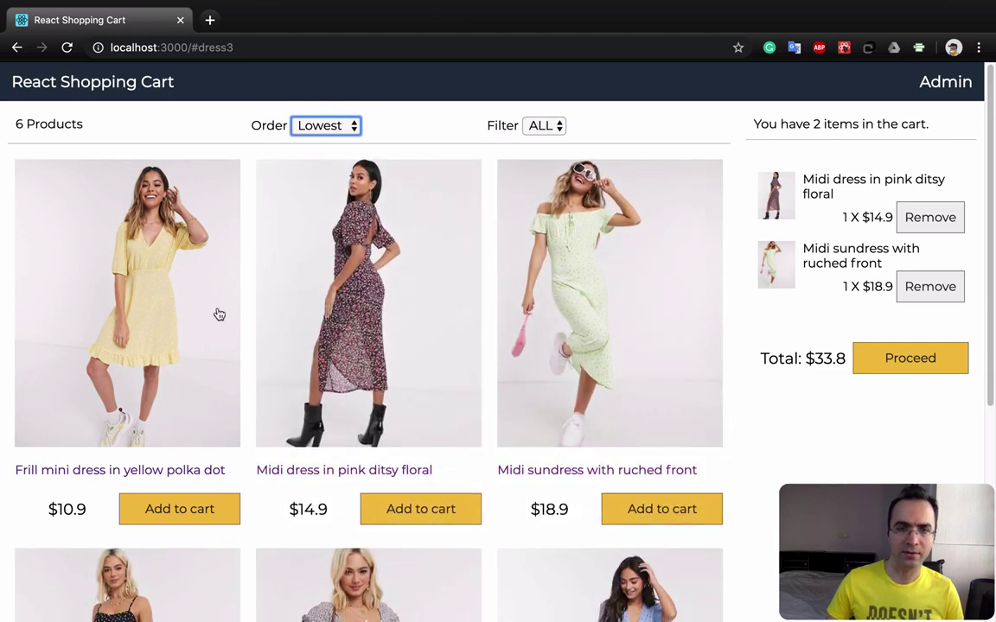
# Filter products to size XL, then M (2 products), then back to ALL sizes.
pyautogui.click(539, 130)
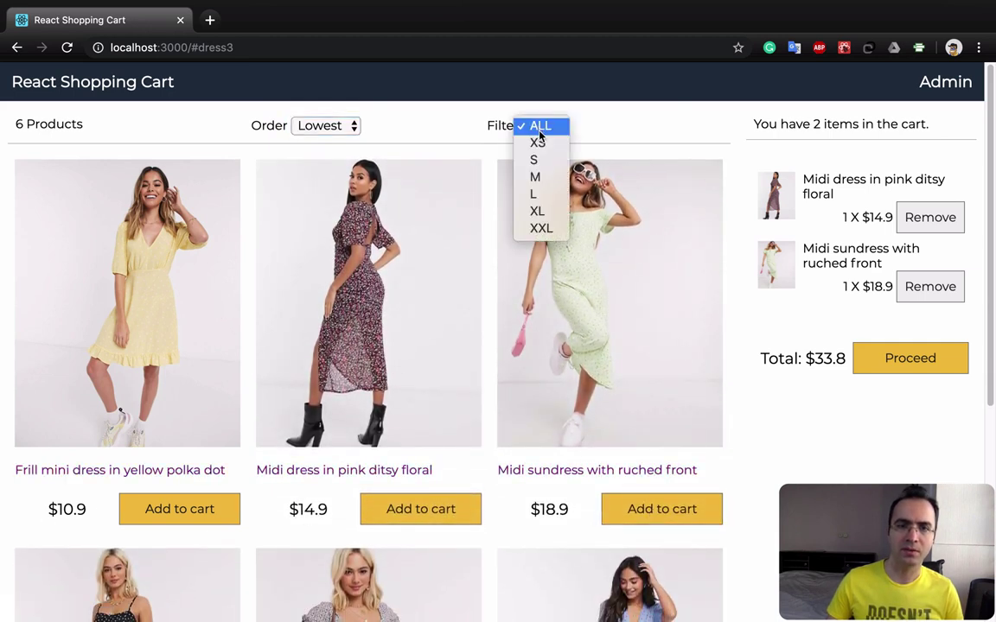
pyautogui.click(539, 213)
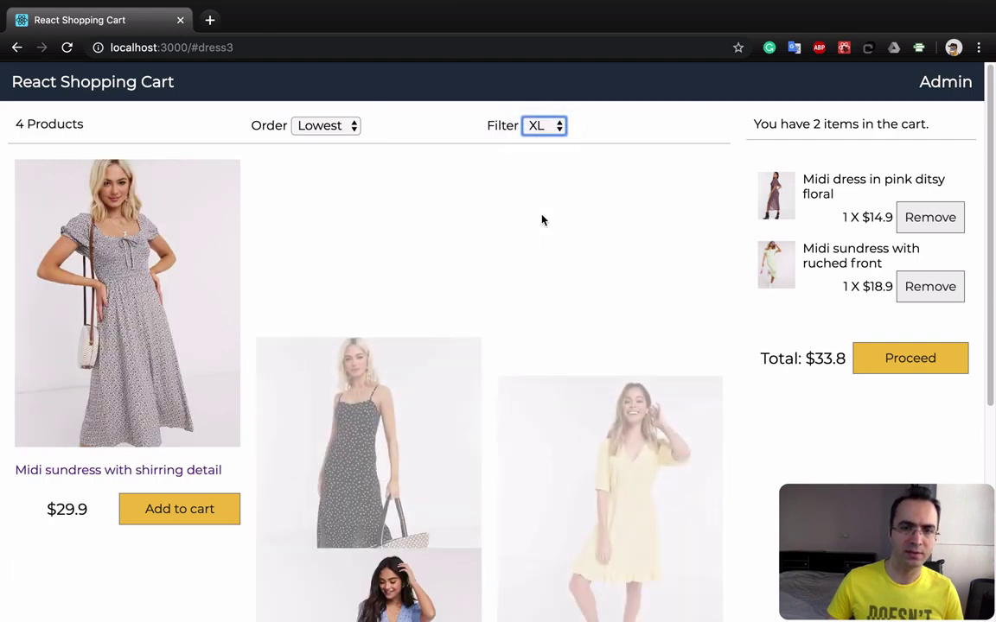
pyautogui.scroll(-5, 308, 538)
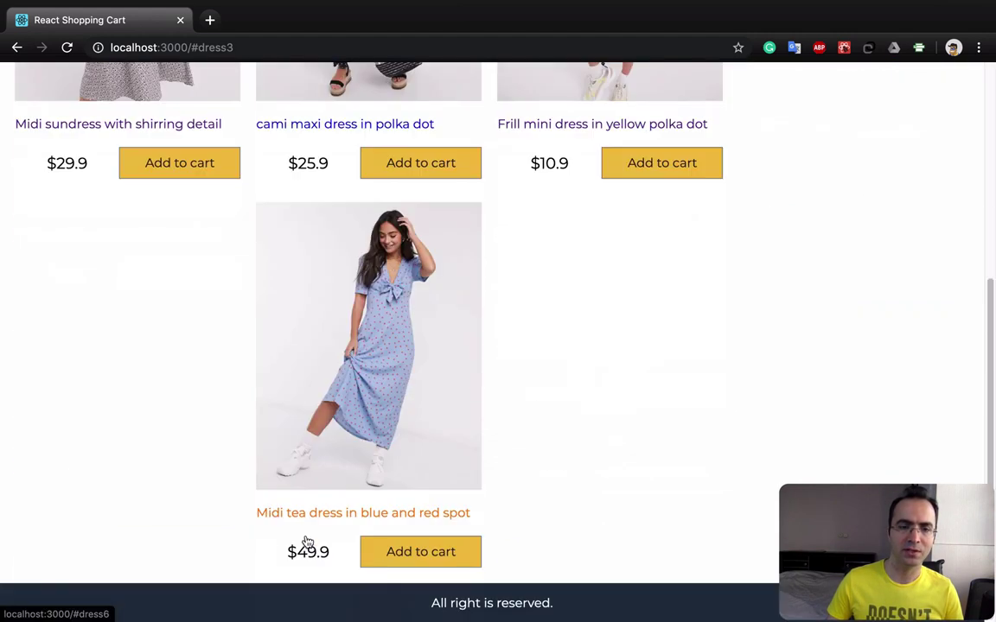
pyautogui.scroll(5, 296, 551)
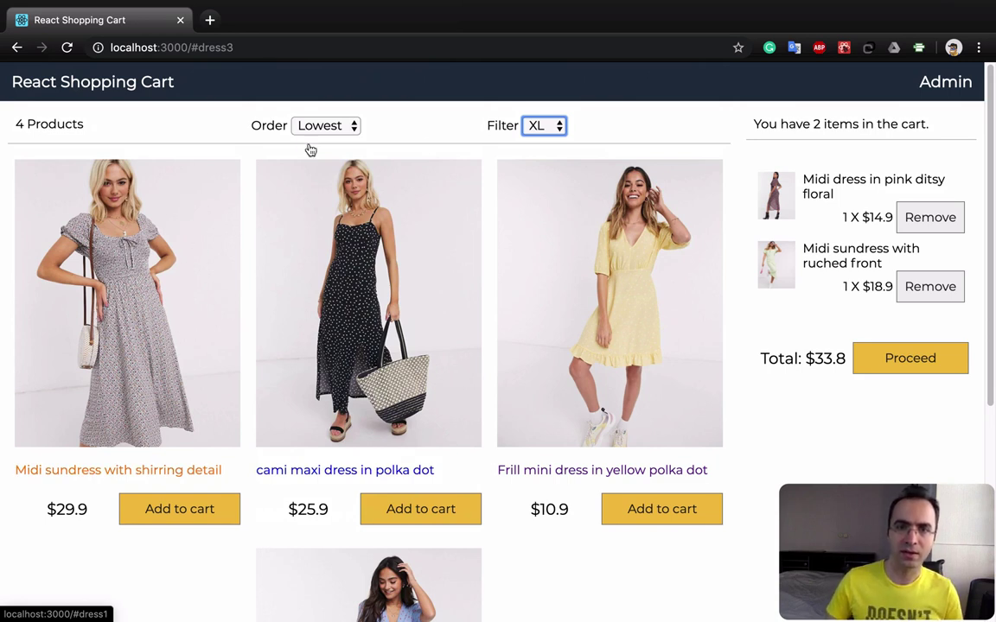
pyautogui.click(538, 128)
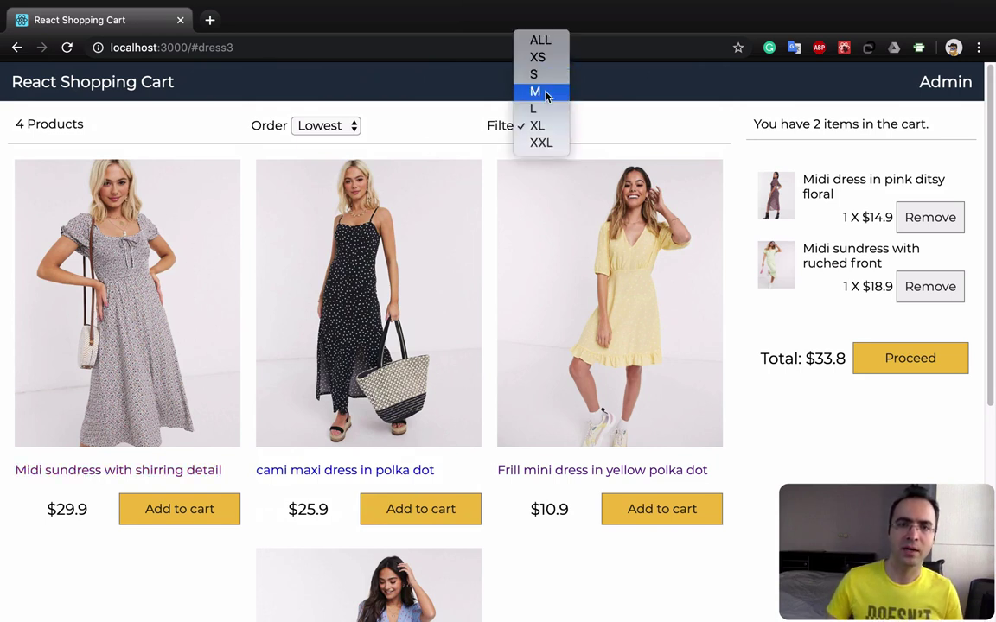
pyautogui.click(546, 93)
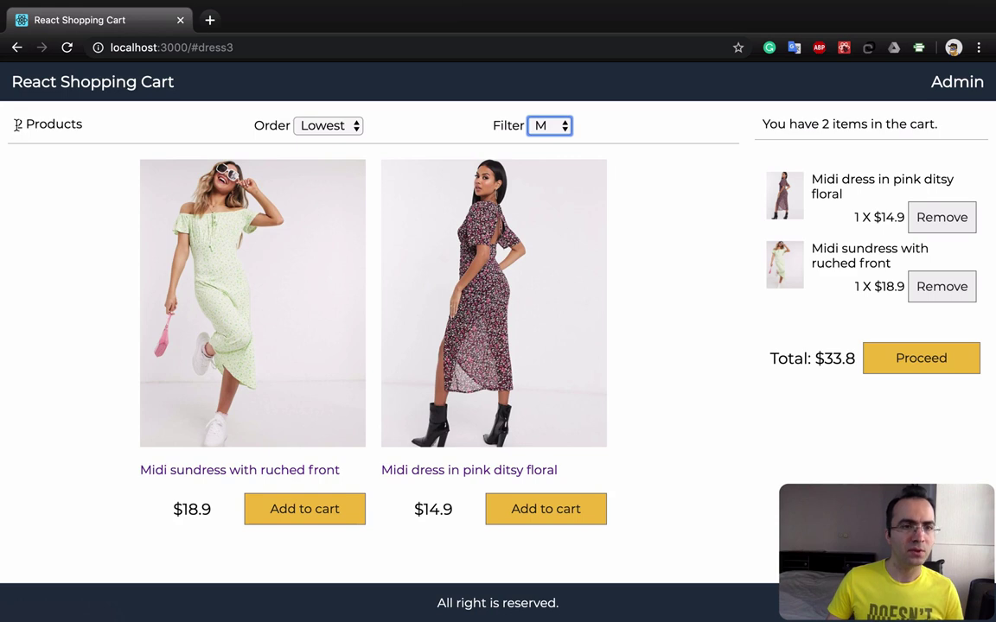
pyautogui.moveTo(18, 125); pyautogui.dragTo(58, 128)
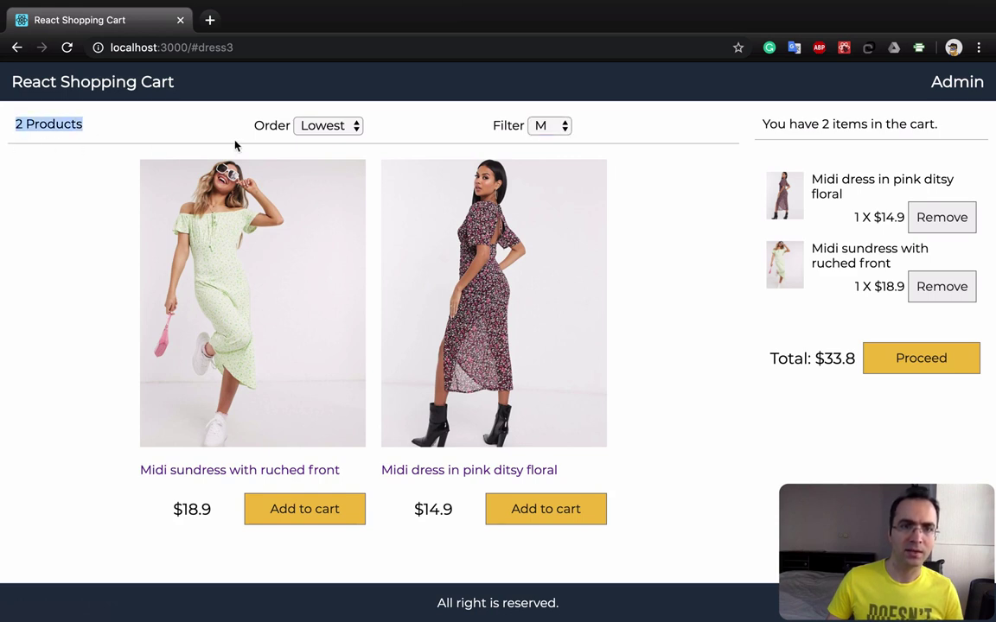
pyautogui.click(549, 130)
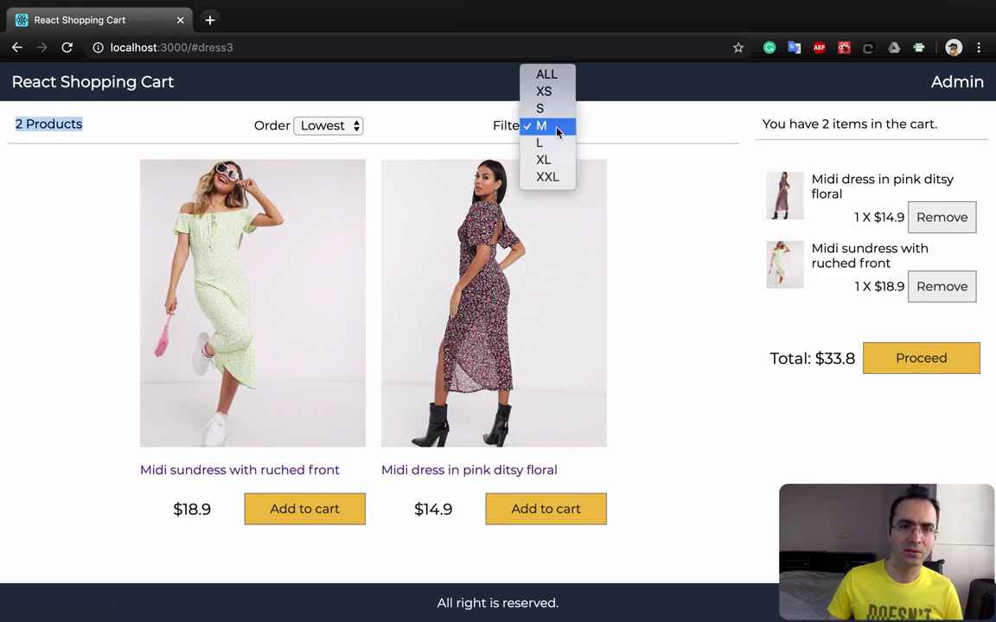
pyautogui.click(567, 77)
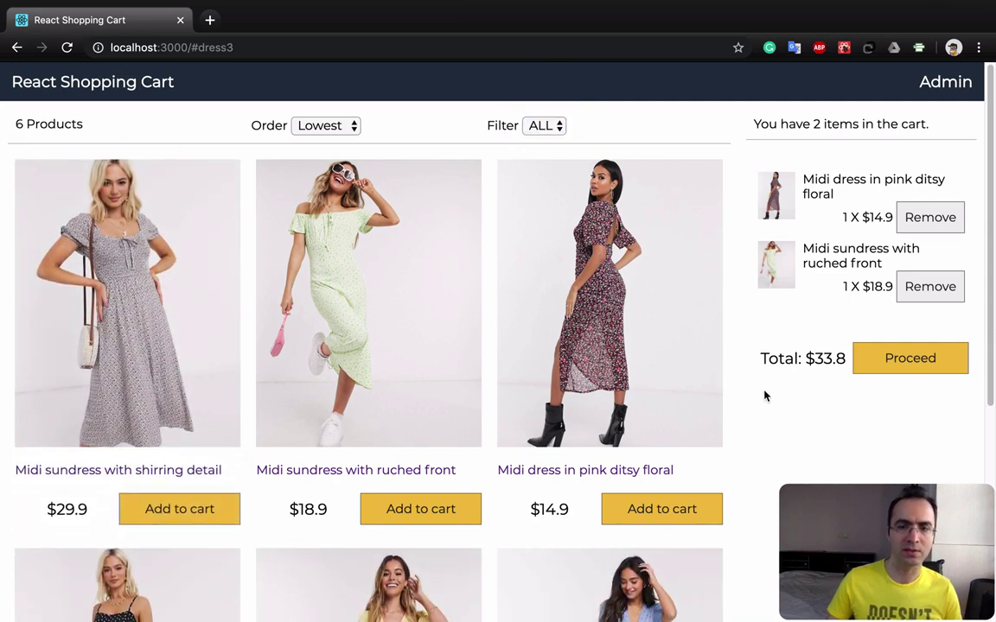
pyautogui.press('super+Tab')
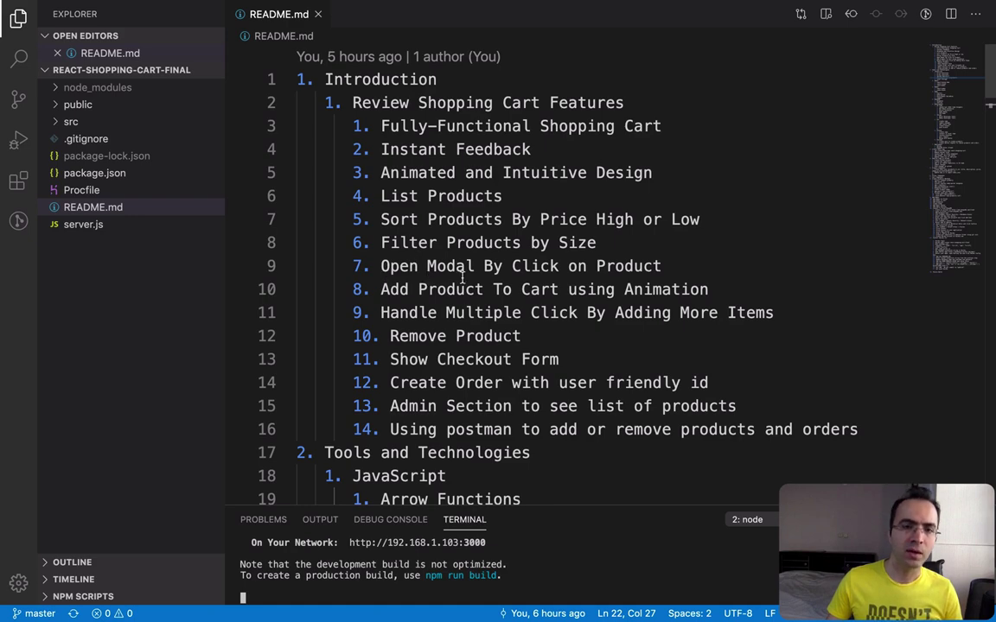
pyautogui.press('super+Tab')
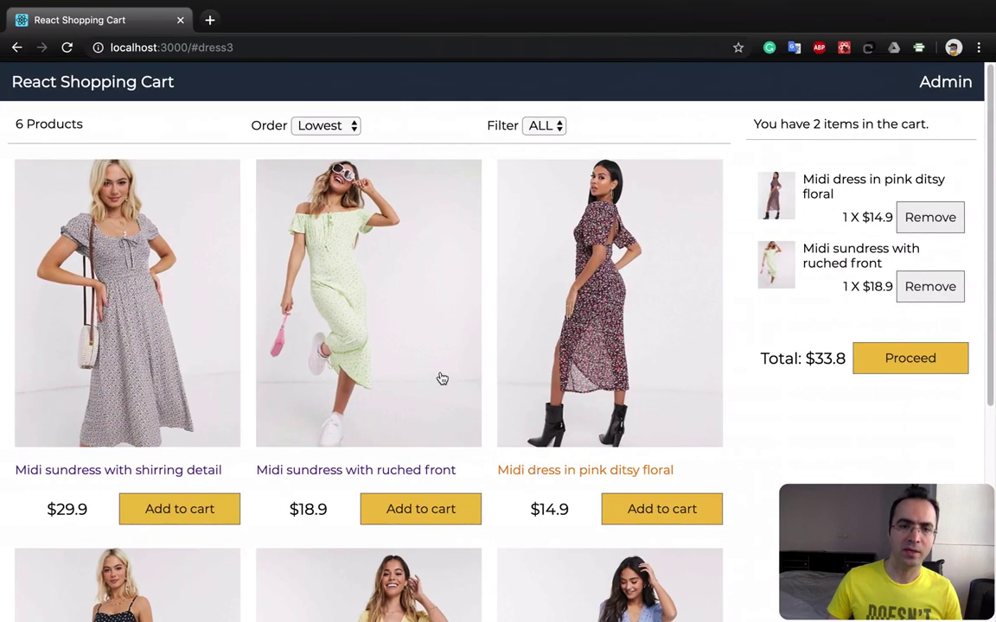
pyautogui.click(402, 330)
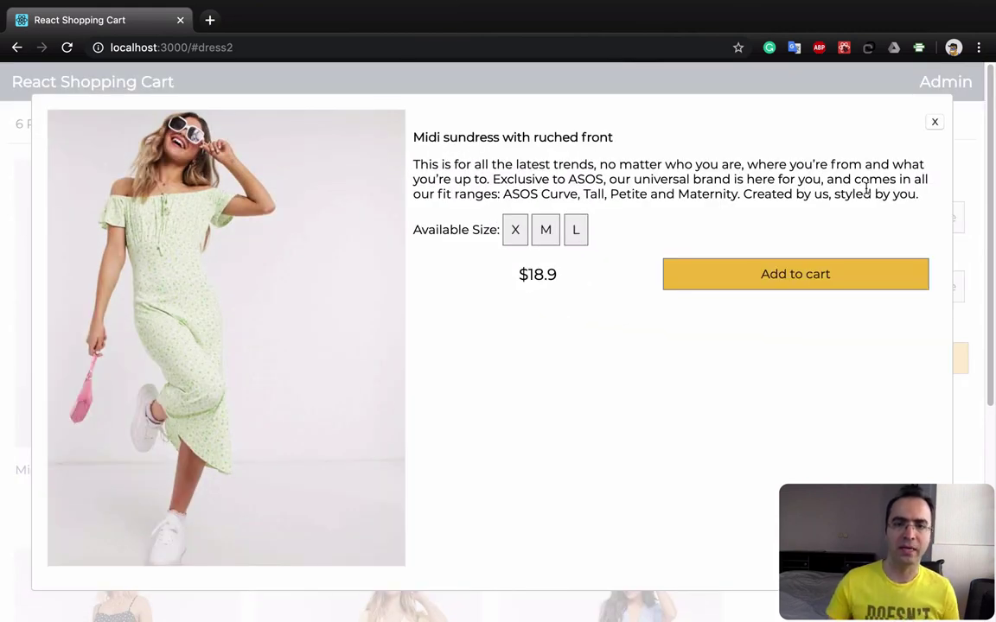
pyautogui.click(772, 277)
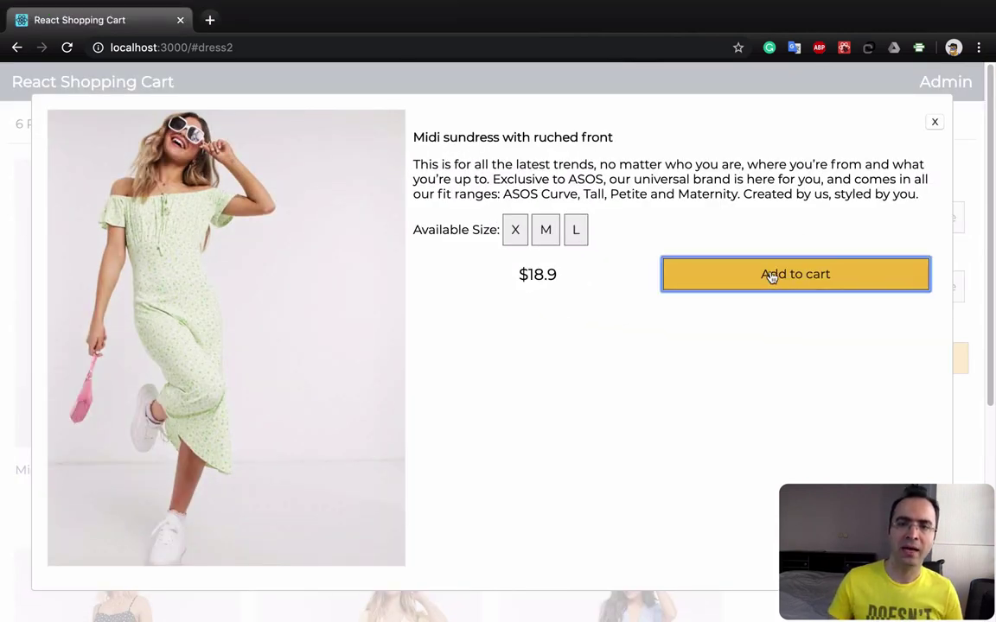
pyautogui.scroll(-2, 473, 531)
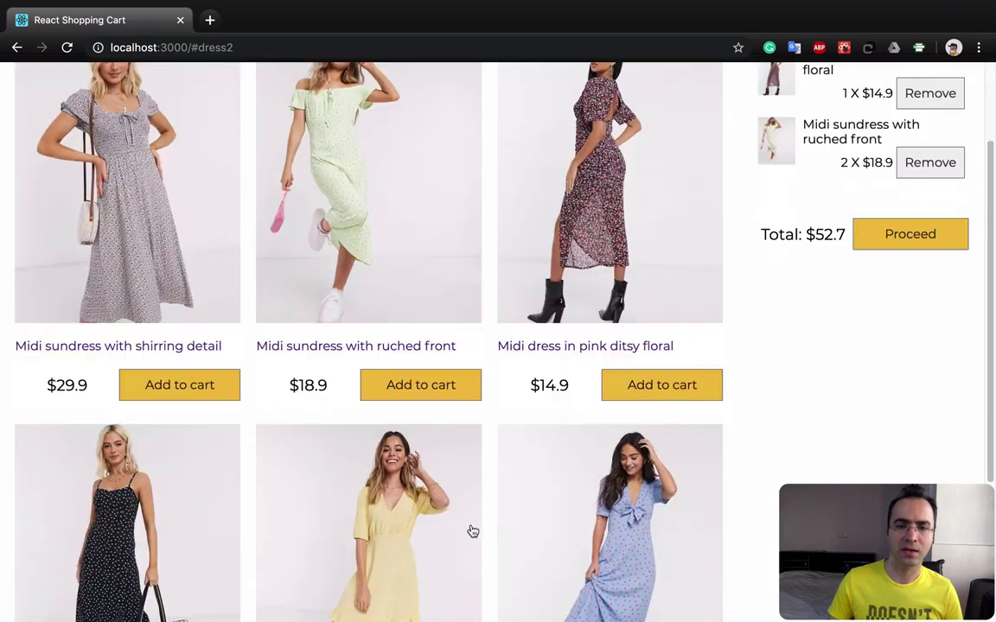
pyautogui.click(581, 516)
pyautogui.click(692, 277)
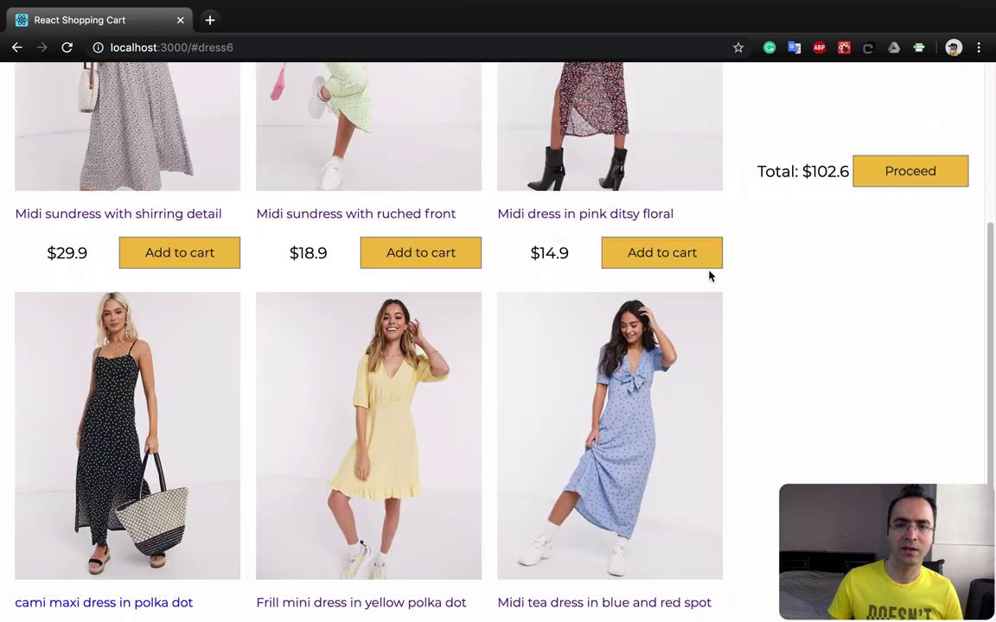
pyautogui.scroll(2, 950, 93)
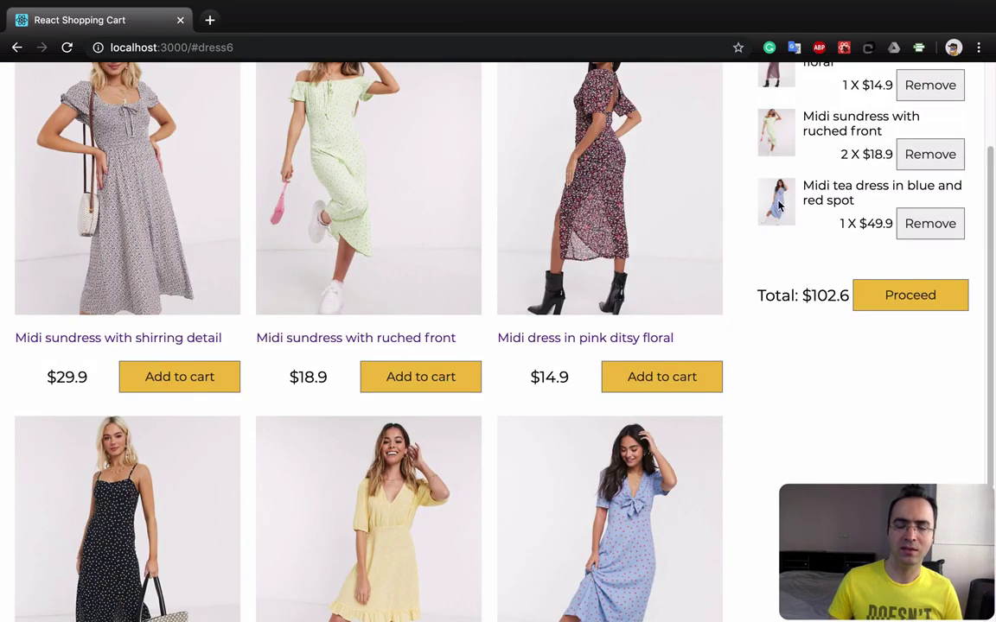
pyautogui.scroll(2, 906, 155)
pyautogui.press('super+Tab')
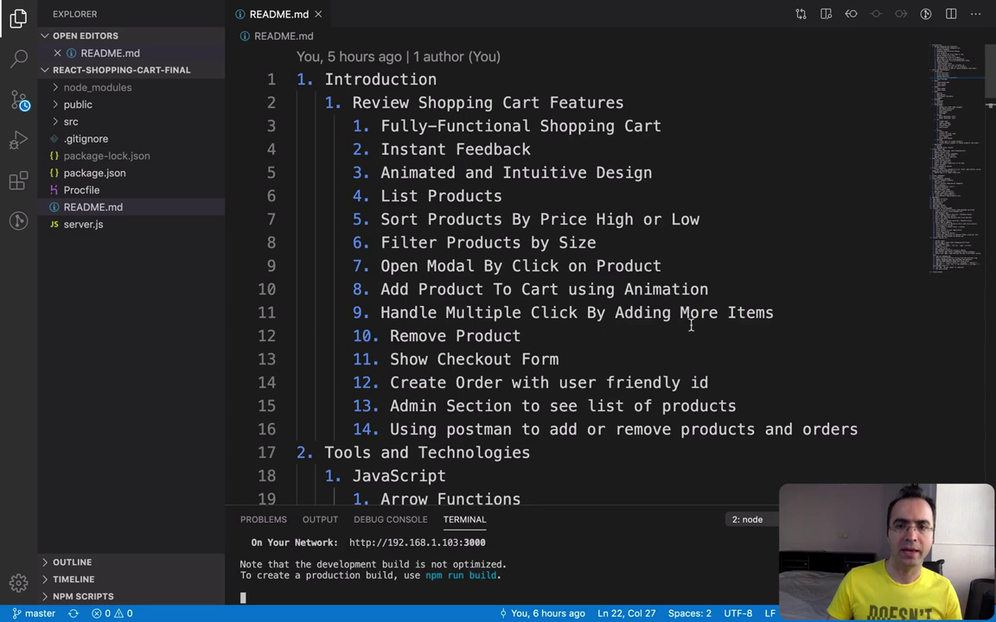
pyautogui.press('super+Tab')
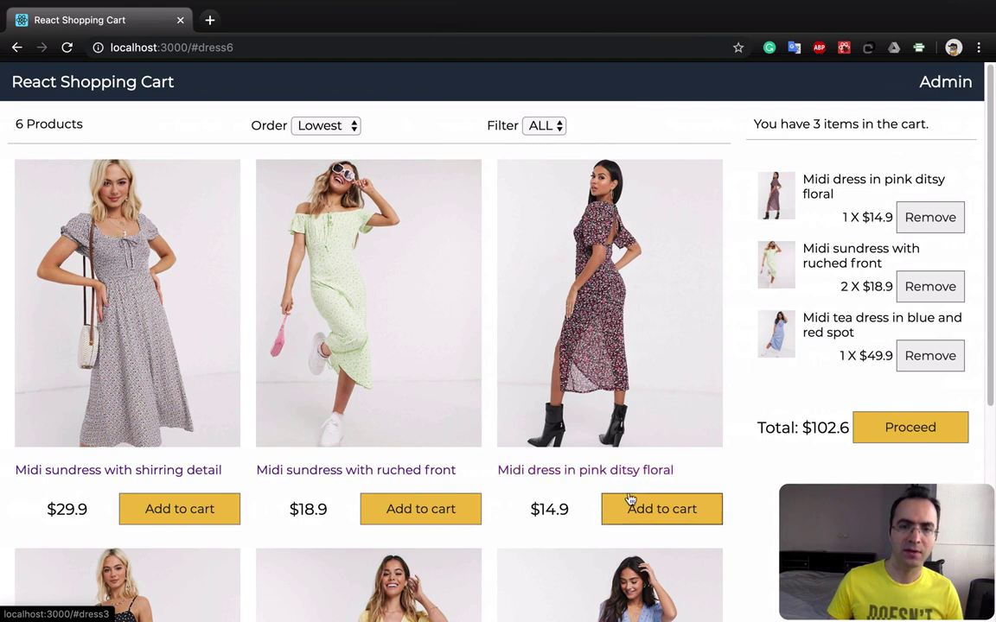
# Add the pink ditsy floral midi dress six more times, raising it to 7 and the total to $192.
pyautogui.click(657, 516)
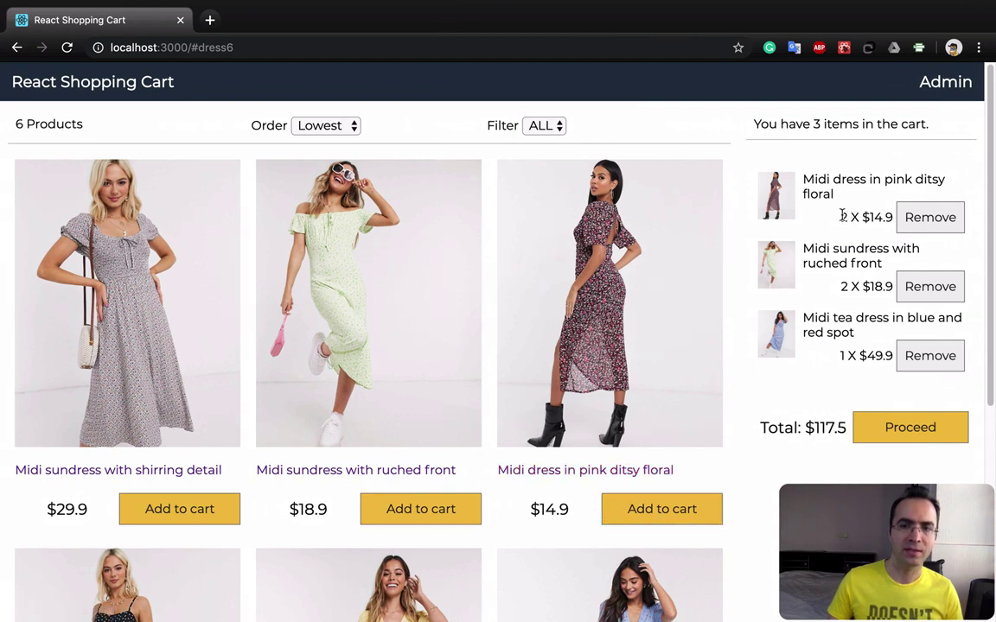
pyautogui.click(674, 516)
pyautogui.click(673, 515)
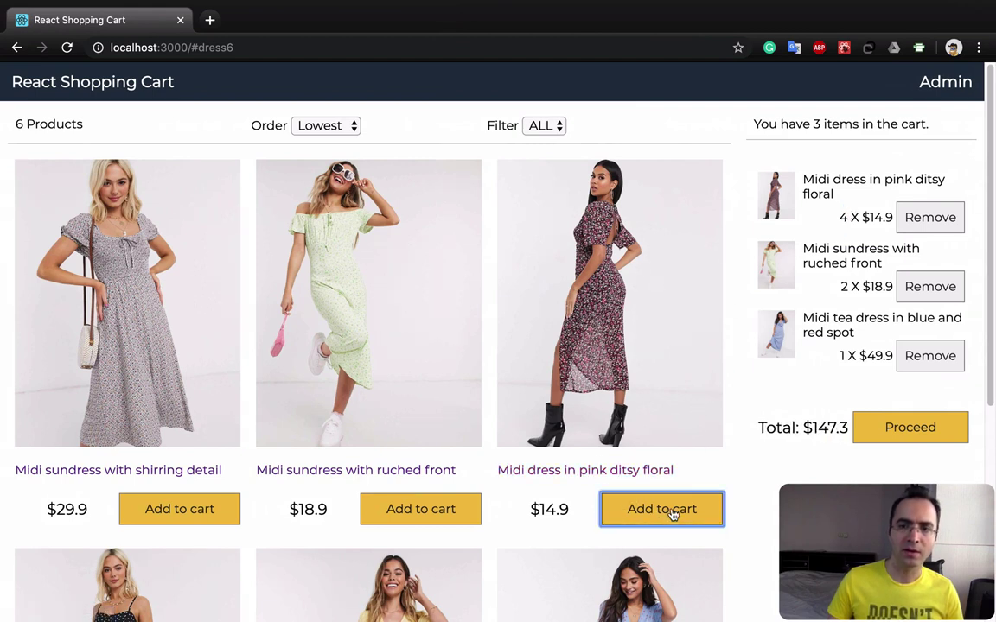
pyautogui.click(674, 515)
pyautogui.click(674, 515)
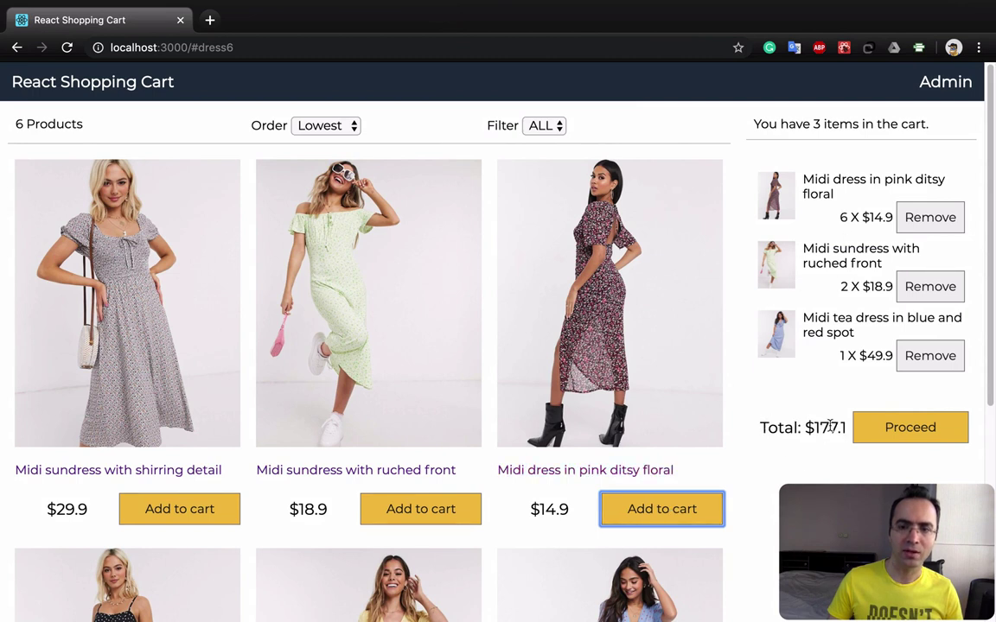
pyautogui.click(691, 510)
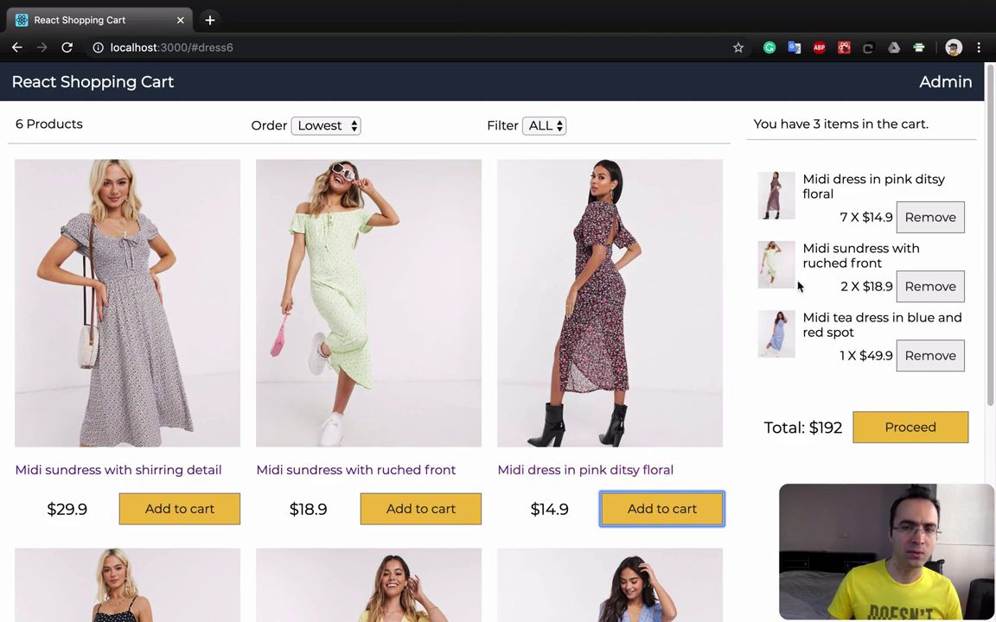
pyautogui.press('super+Tab')
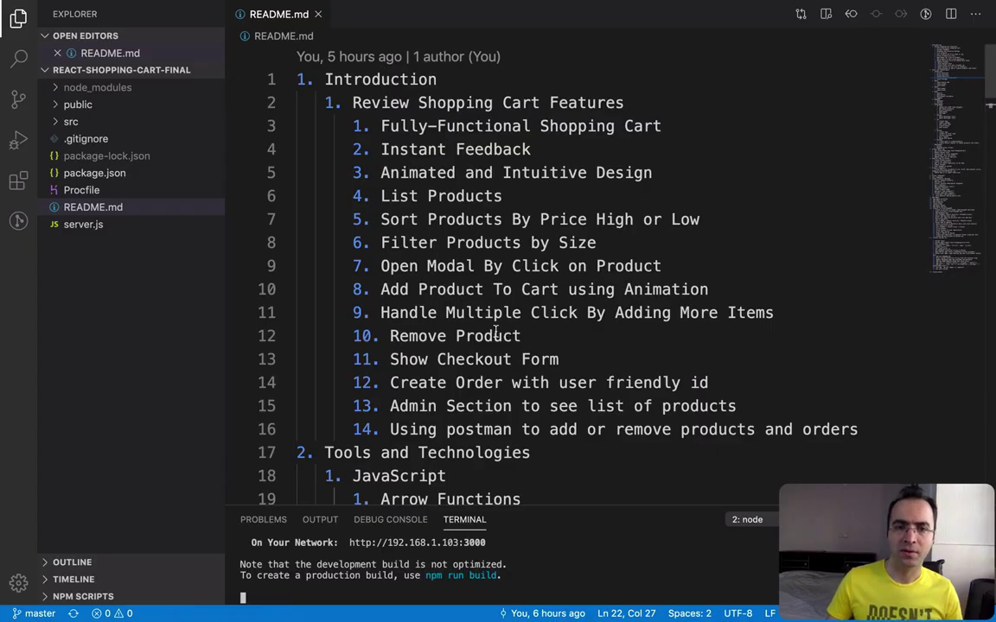
pyautogui.press('super+Tab')
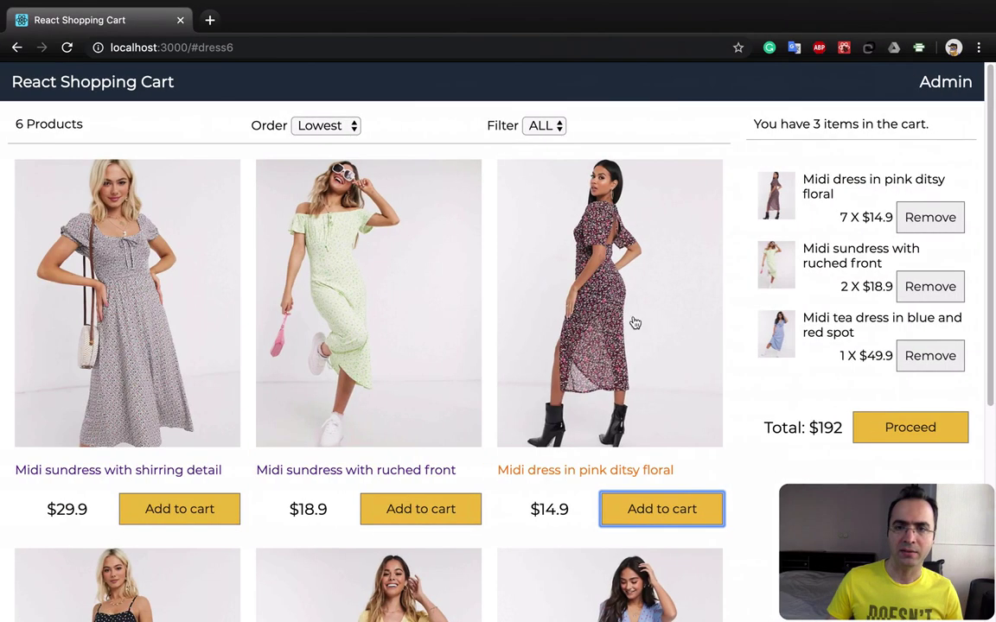
# Remove the pink ditsy floral and blue-and-red spot tea dresses, then add the cami maxi polka dot dress.
pyautogui.click(930, 219)
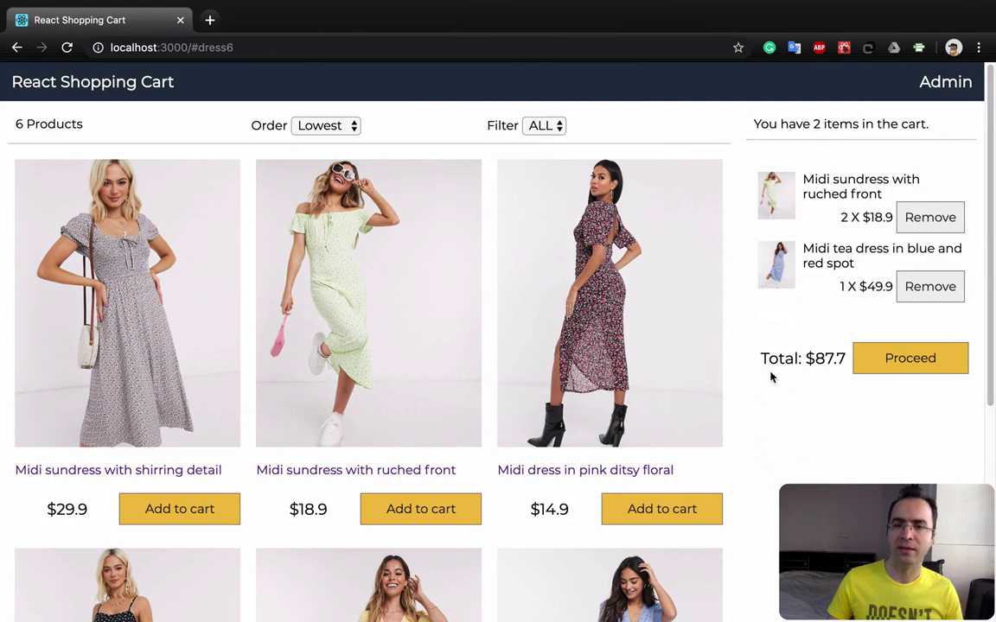
pyautogui.click(942, 286)
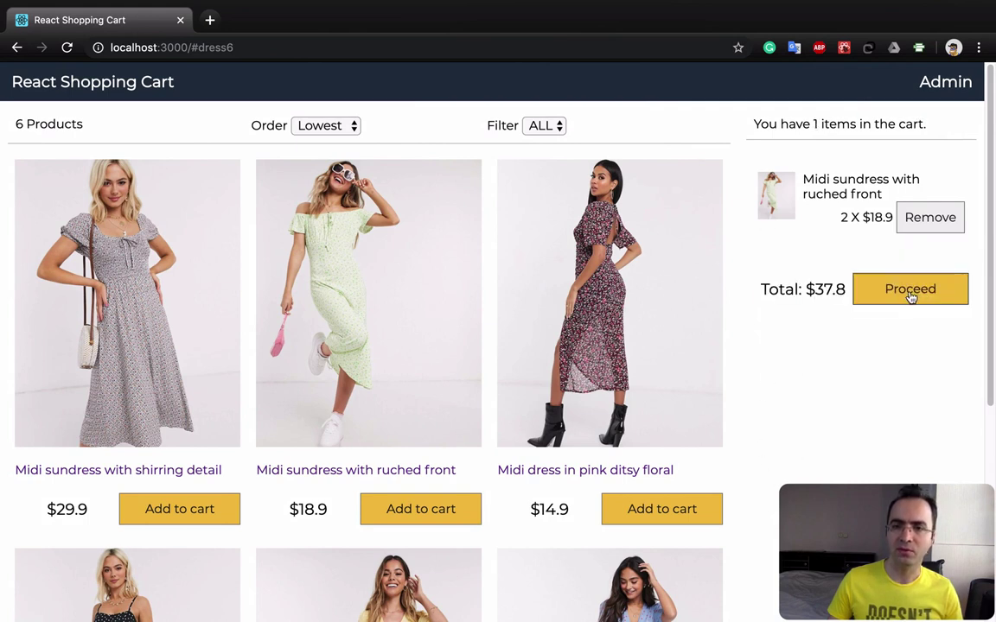
pyautogui.moveTo(372, 591)
pyautogui.click(179, 580)
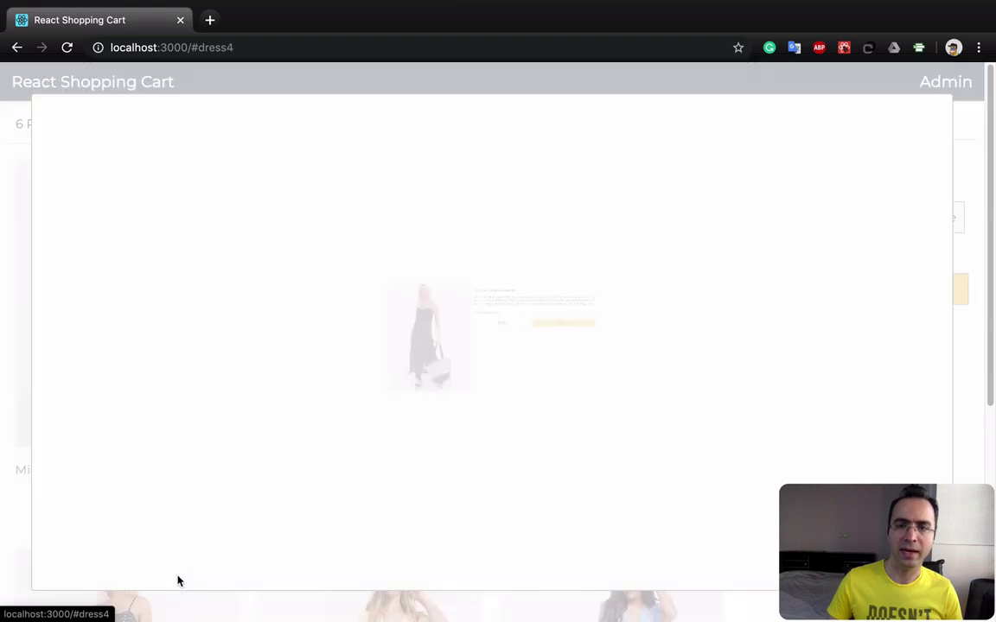
pyautogui.click(688, 285)
# Proceed to checkout, autofill the customer's email, name and address, and place the $63.7 order.
pyautogui.scroll(3, 704, 271)
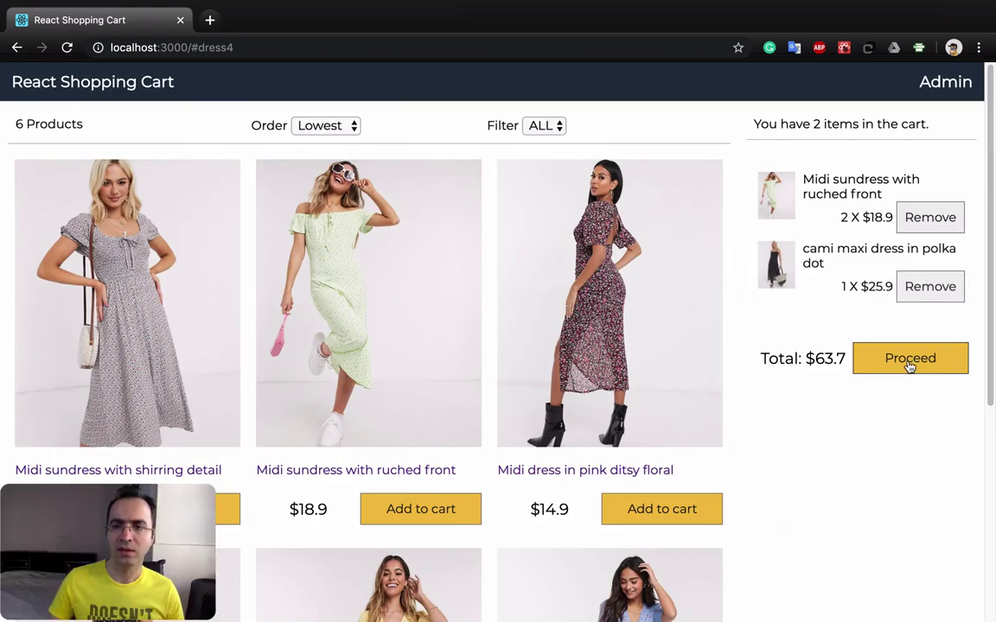
pyautogui.click(910, 364)
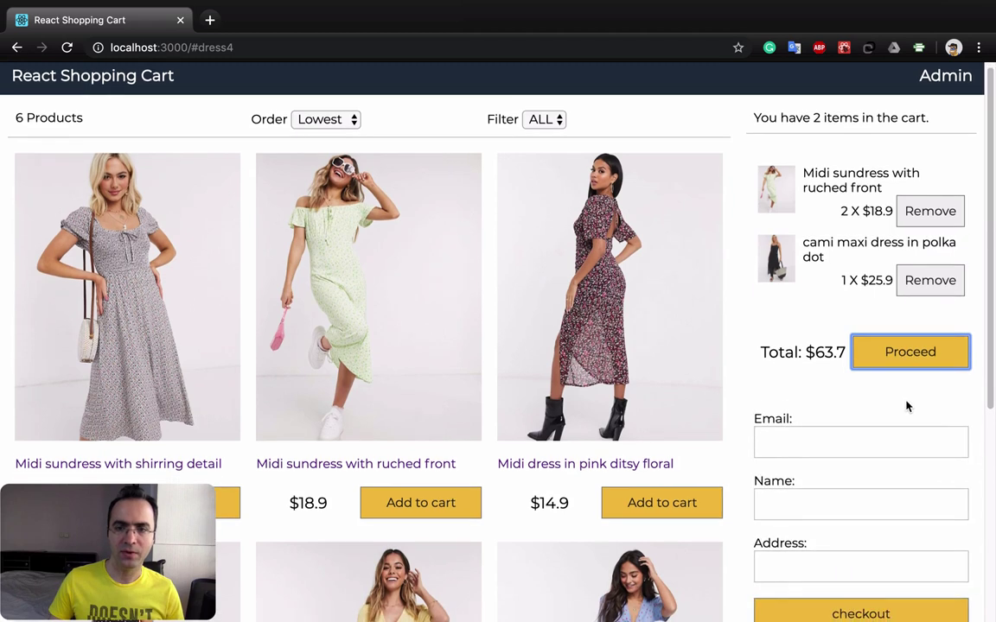
pyautogui.scroll(-2, 906, 404)
pyautogui.scroll(-1, 906, 406)
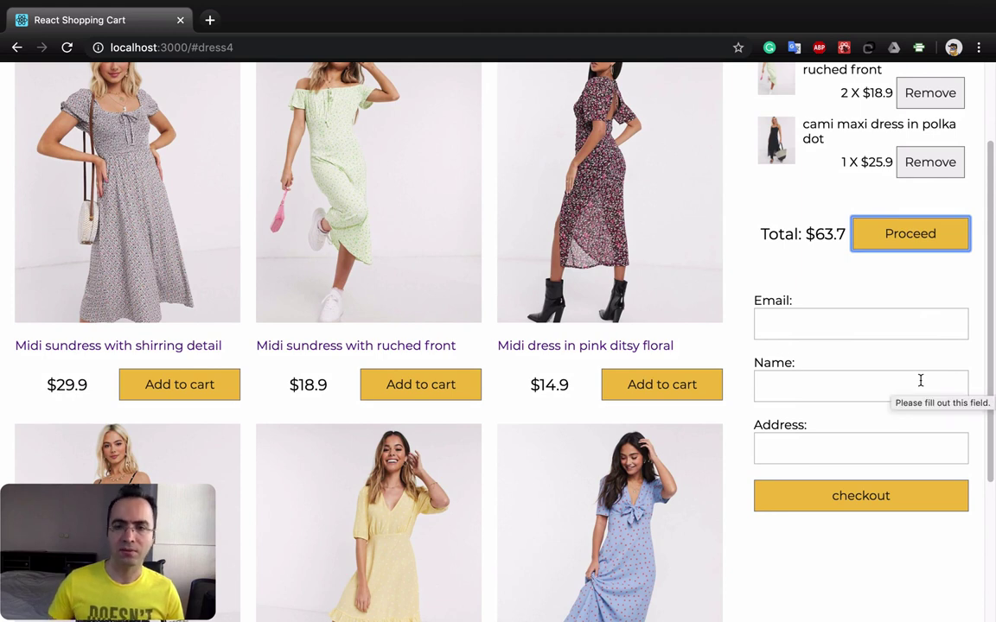
pyautogui.click(827, 328)
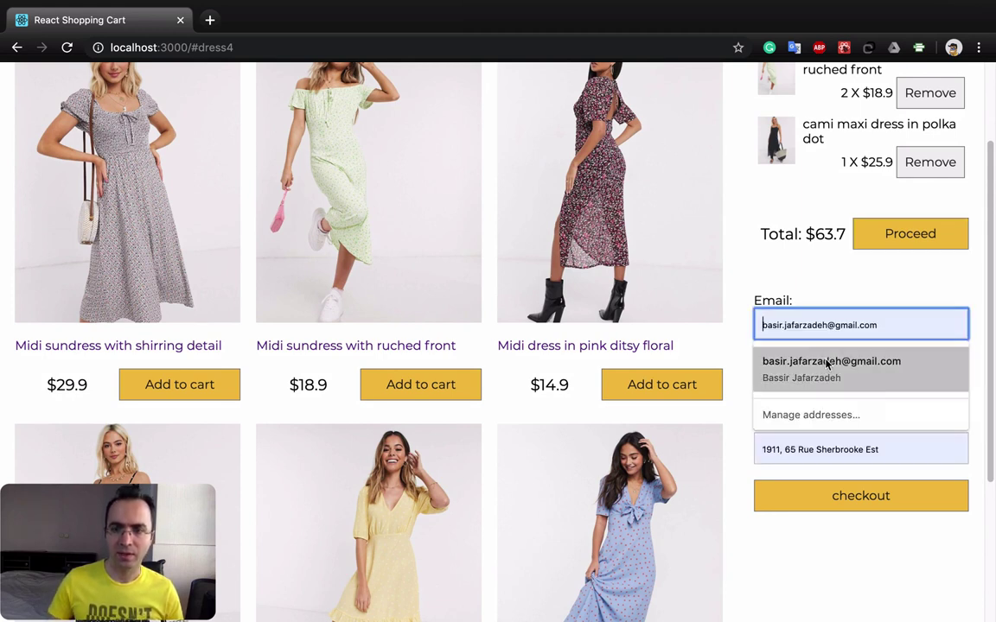
pyautogui.click(828, 365)
pyautogui.click(870, 386)
pyautogui.click(862, 349)
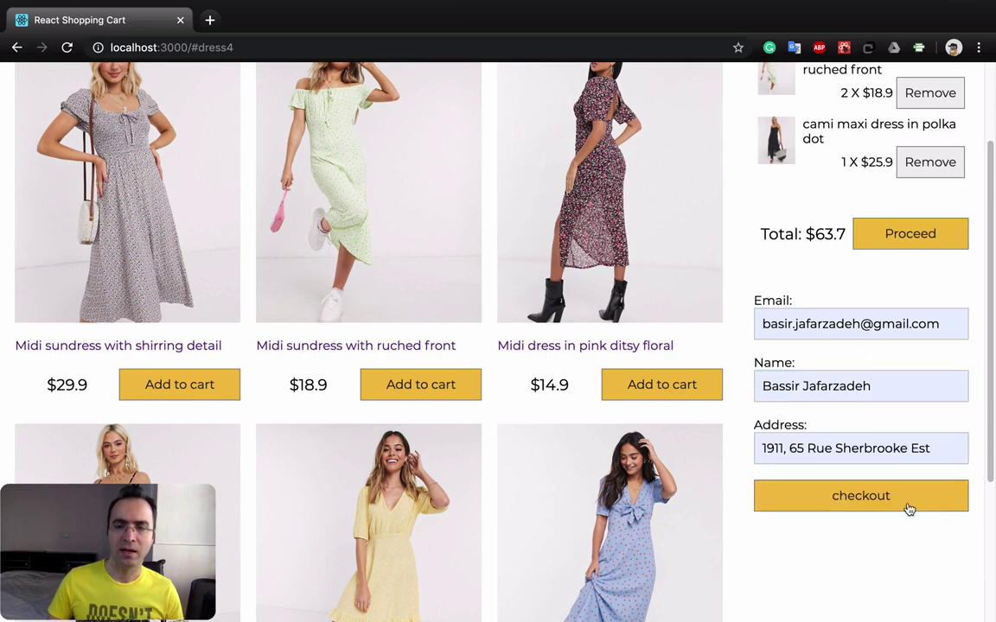
pyautogui.scroll(-1, 893, 526)
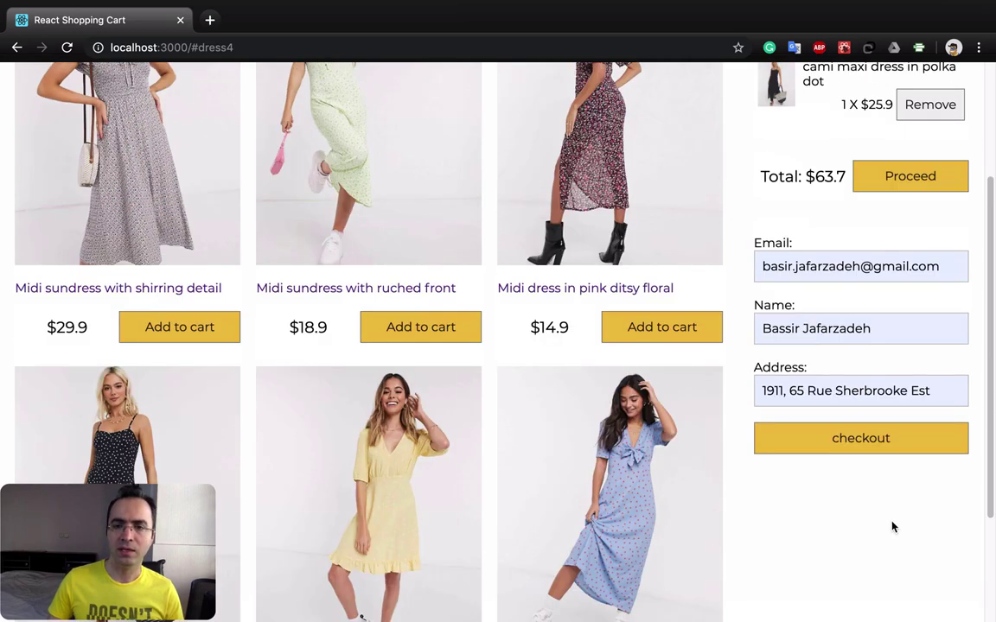
pyautogui.click(873, 439)
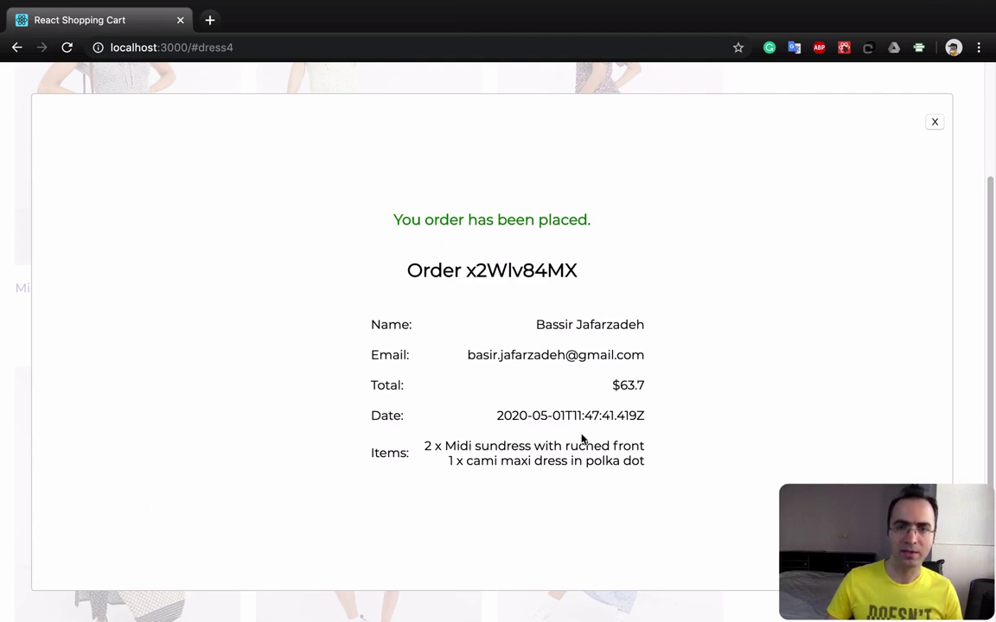
# Highlight the order id, then the order date and the two purchased dresses on the confirmation.
pyautogui.doubleClick(498, 270)
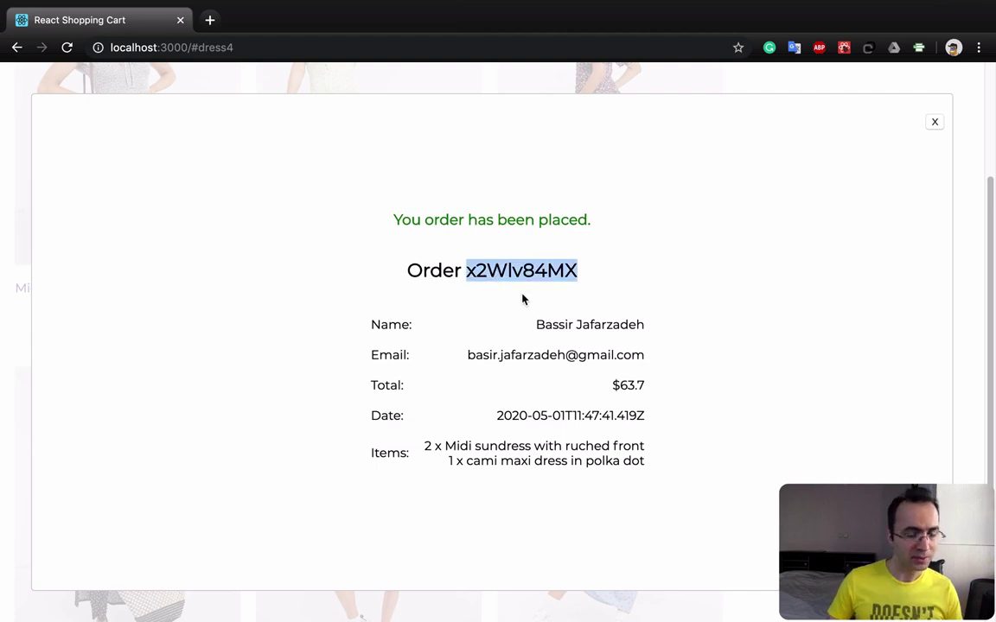
pyautogui.click(511, 325)
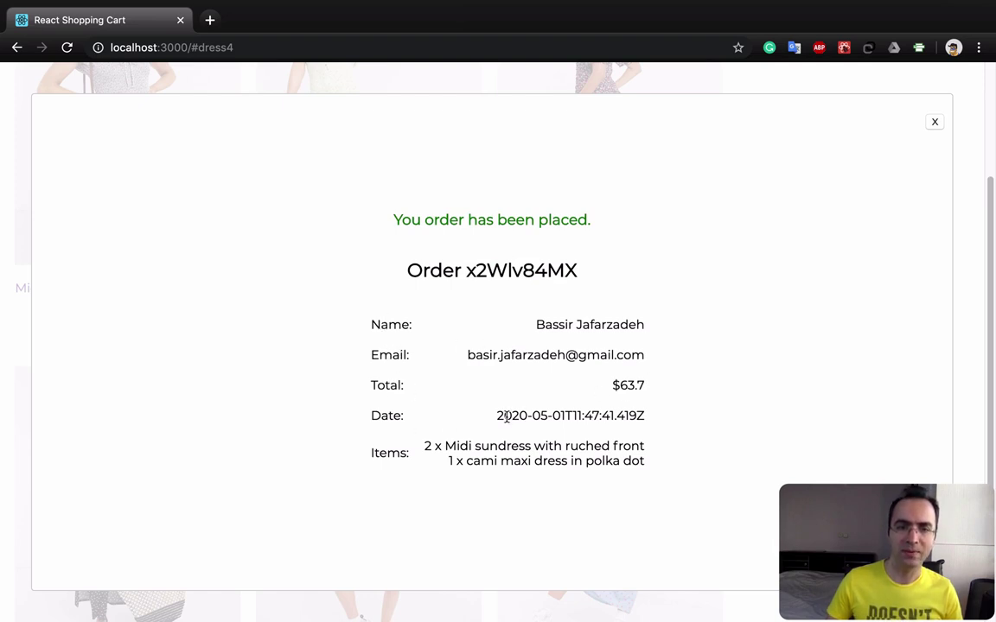
pyautogui.moveTo(499, 414); pyautogui.dragTo(649, 416)
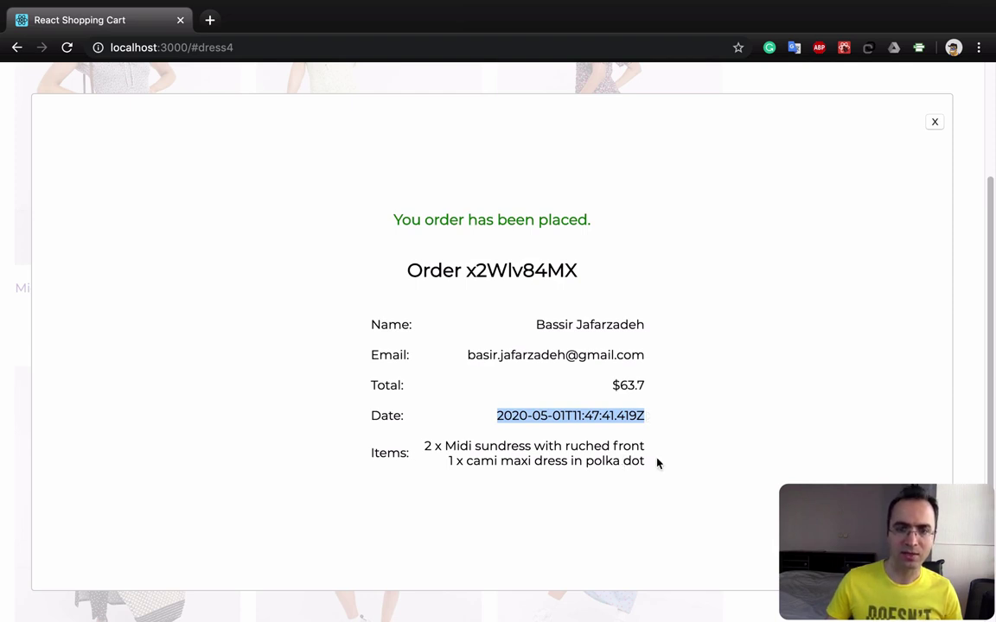
pyautogui.moveTo(656, 464); pyautogui.dragTo(433, 429)
# Close the confirmation, view the /admin Orders table, then go back to the products home page.
pyautogui.click(934, 122)
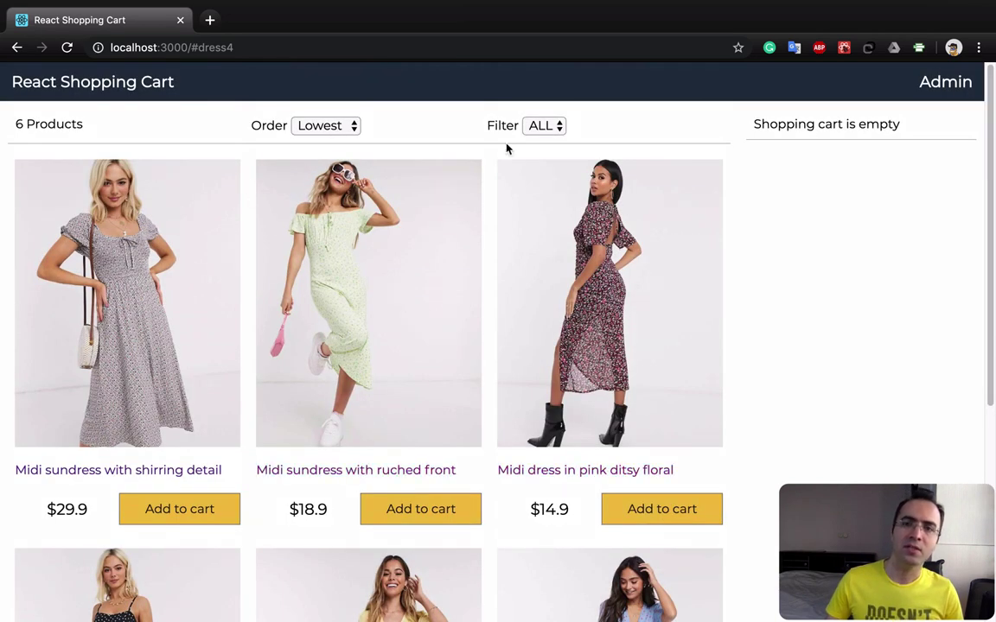
pyautogui.click(938, 91)
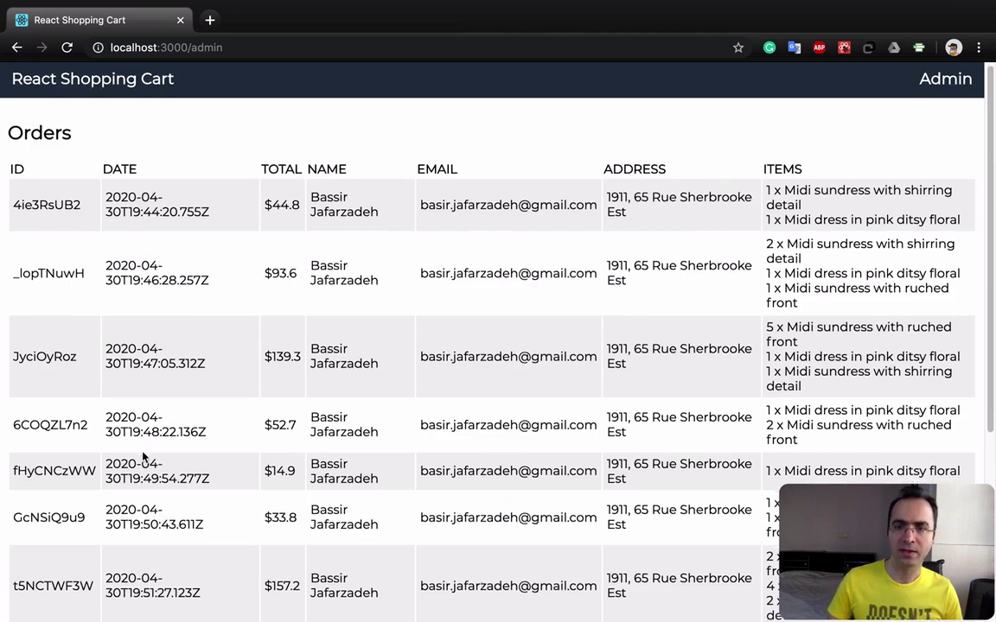
pyautogui.scroll(-4, 142, 456)
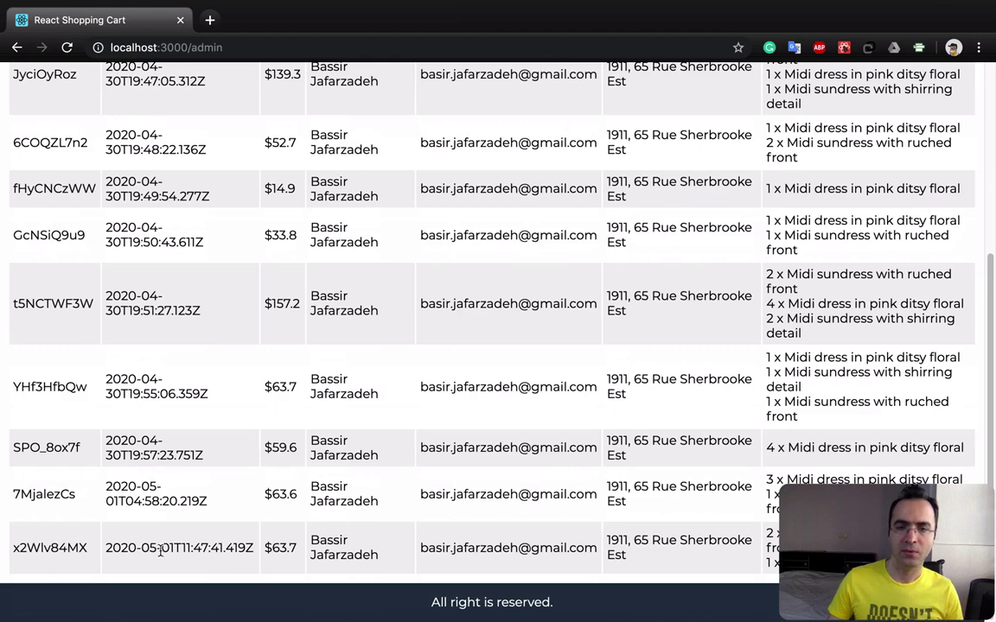
pyautogui.moveTo(830, 558); pyautogui.dragTo(97, 516)
pyautogui.scroll(5, 97, 516)
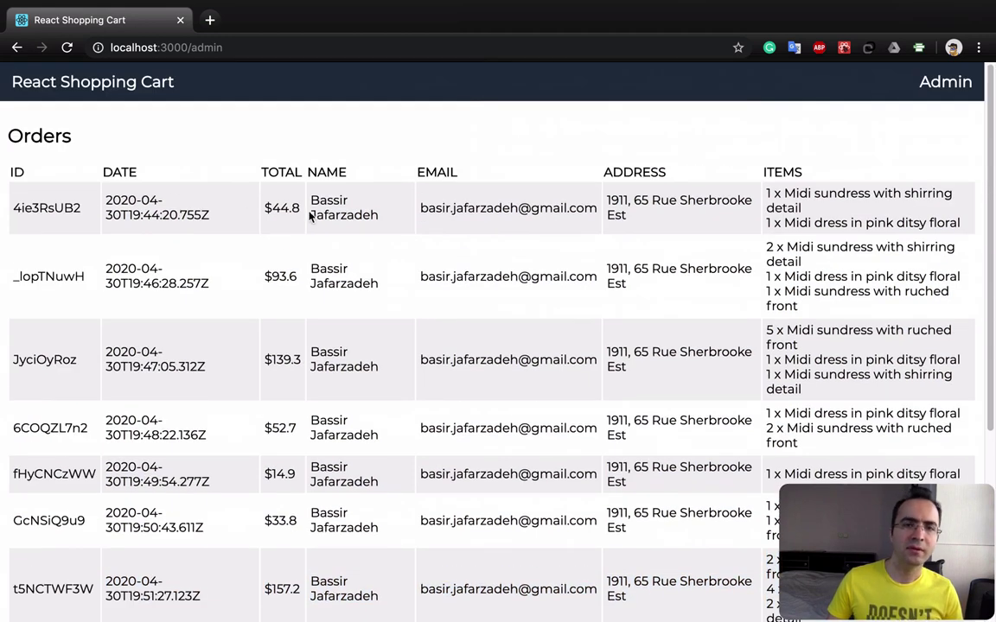
pyautogui.click(143, 84)
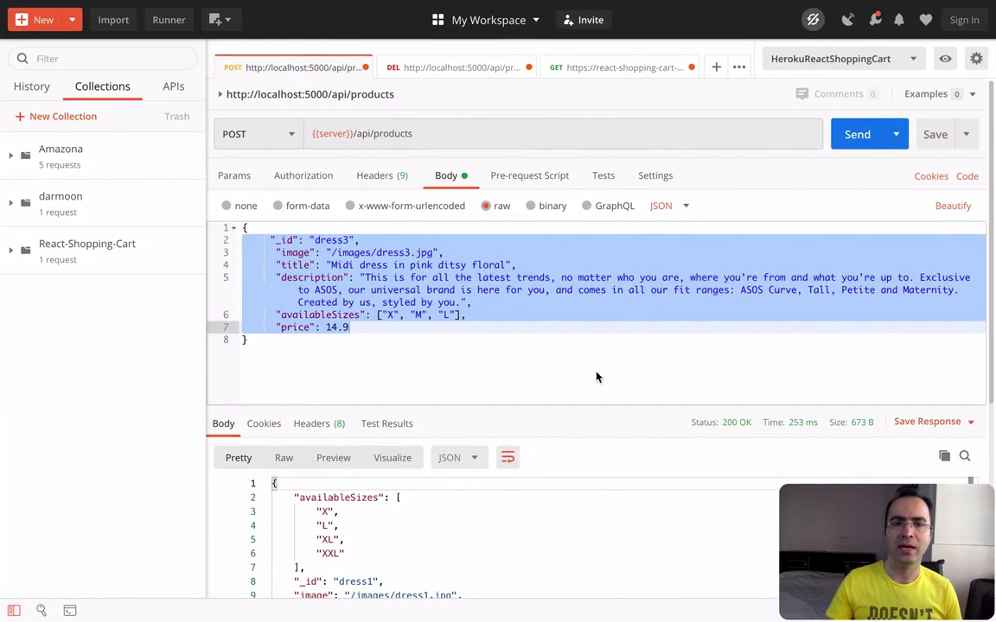
# Select the dress3 JSON request body and point out its title, availableSizes and price fields.
pyautogui.click(596, 373)
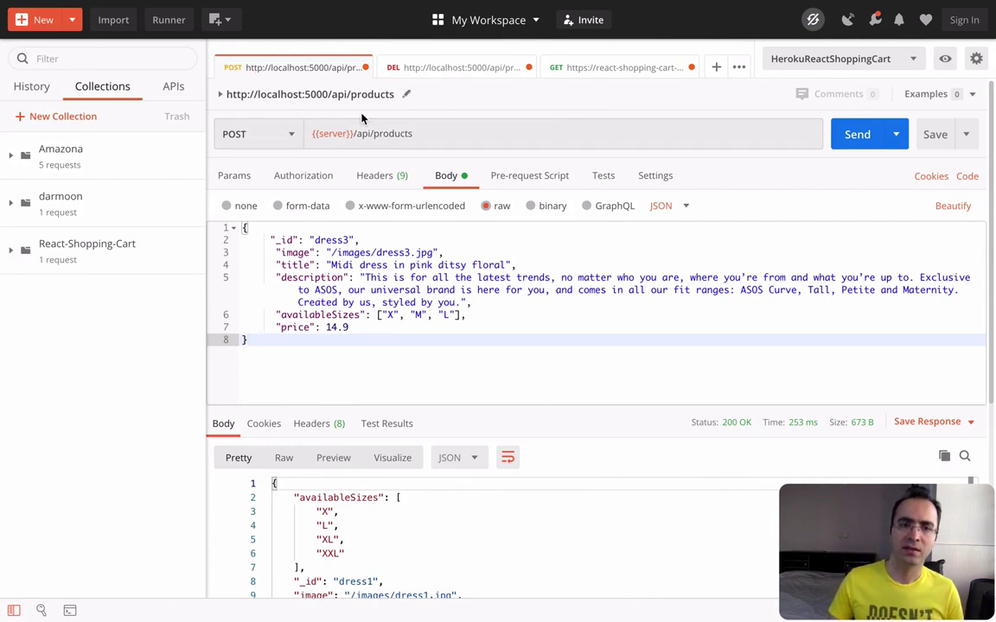
pyautogui.moveTo(311, 338); pyautogui.dragTo(223, 200)
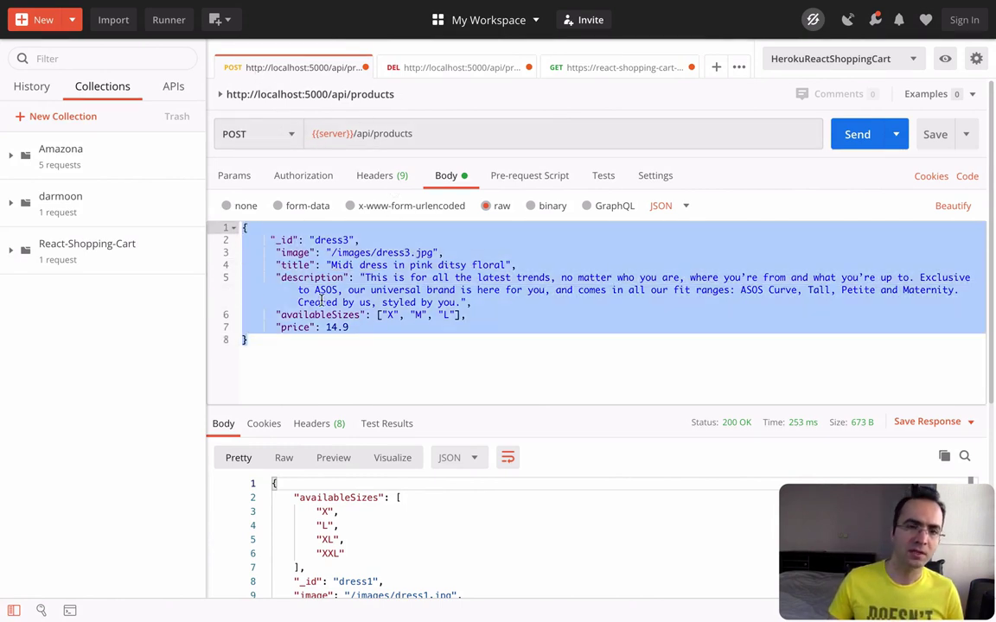
pyautogui.click(389, 264)
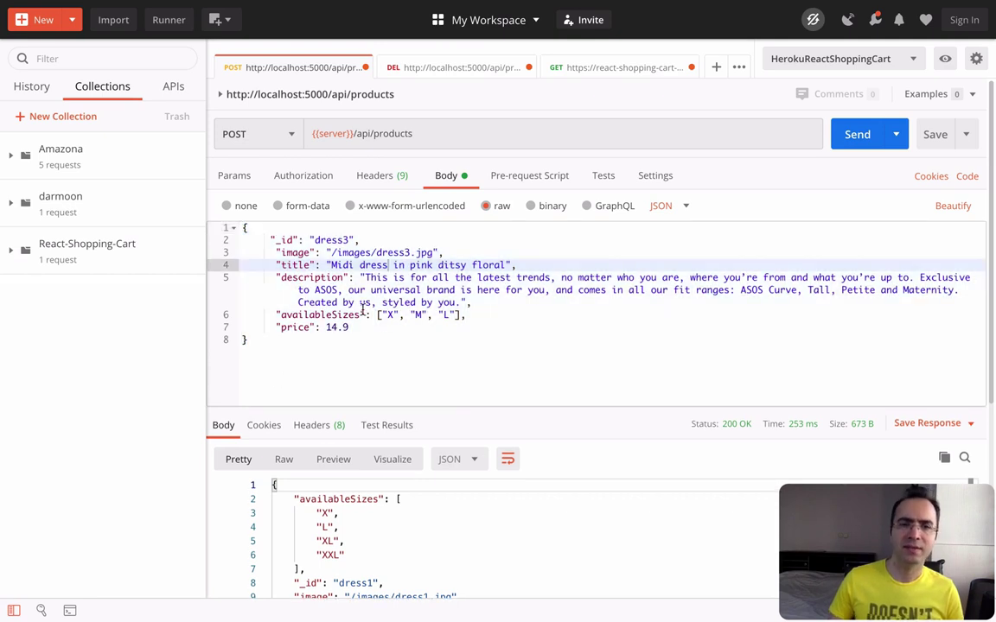
pyautogui.doubleClick(294, 266)
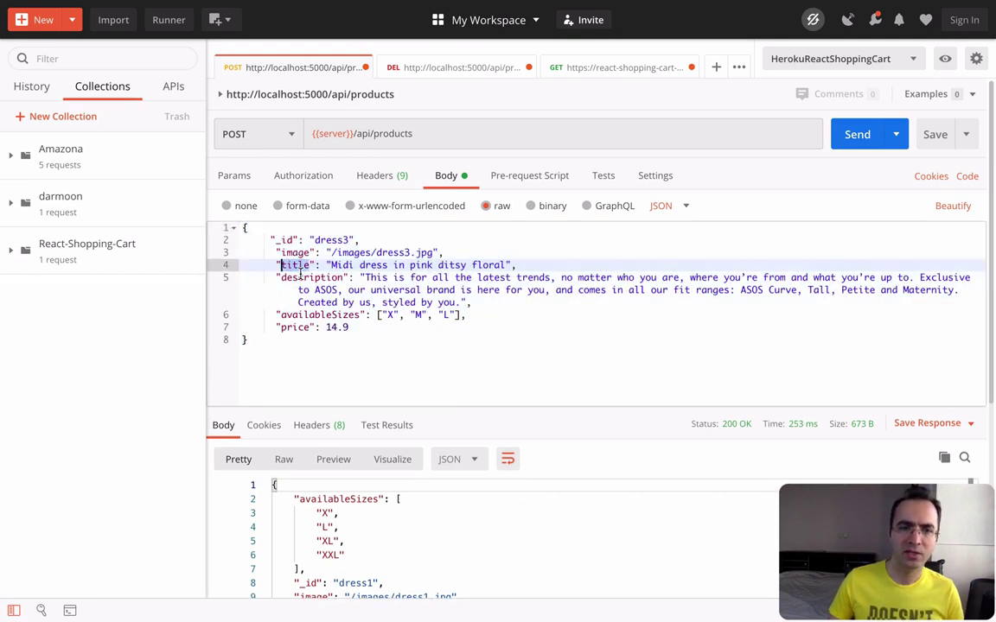
pyautogui.click(300, 275)
pyautogui.doubleClick(319, 314)
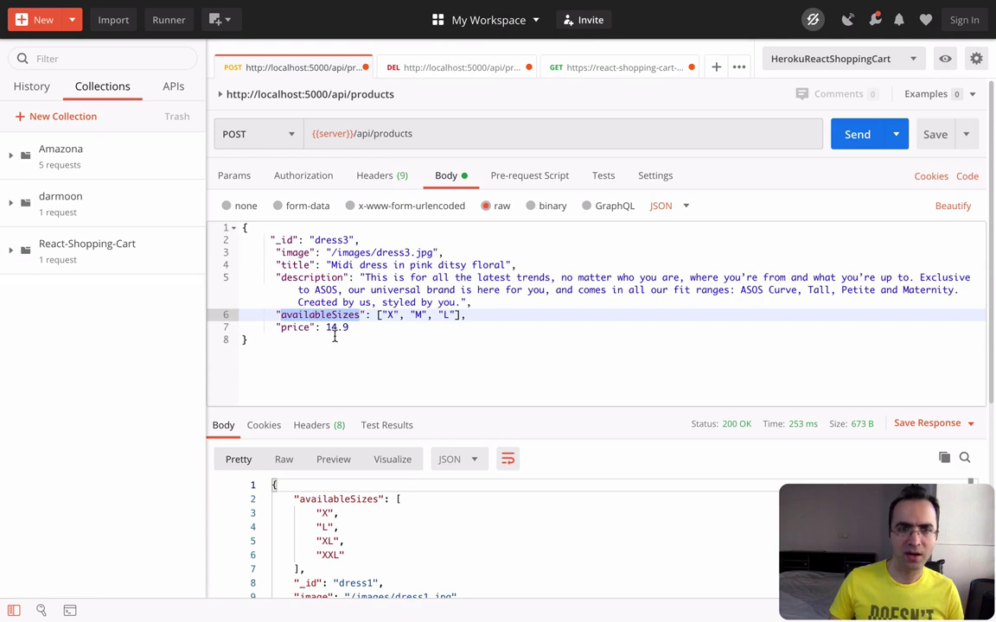
pyautogui.click(284, 326)
pyautogui.doubleClick(294, 326)
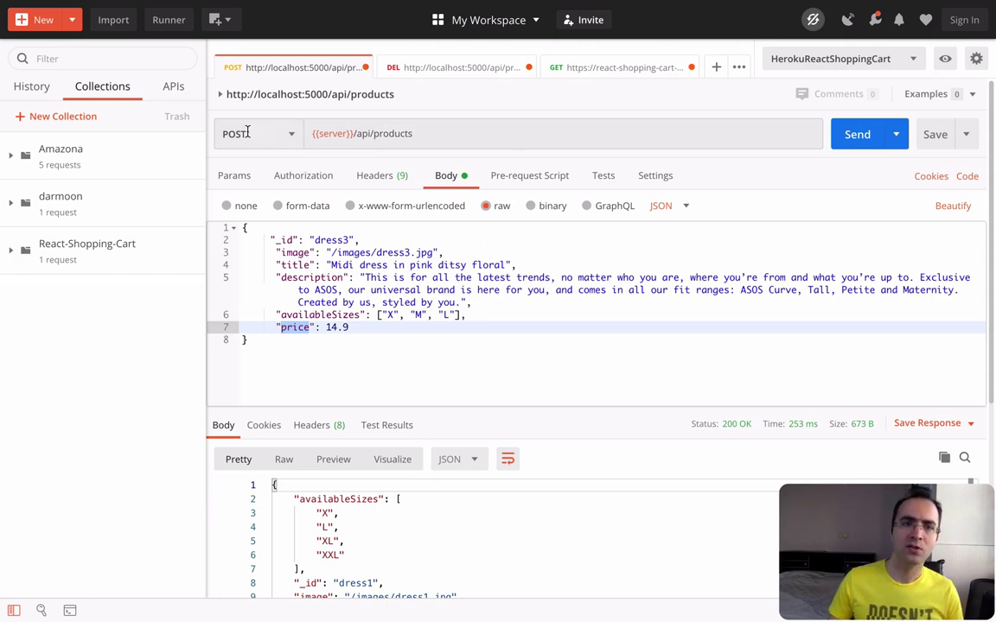
pyautogui.click(377, 68)
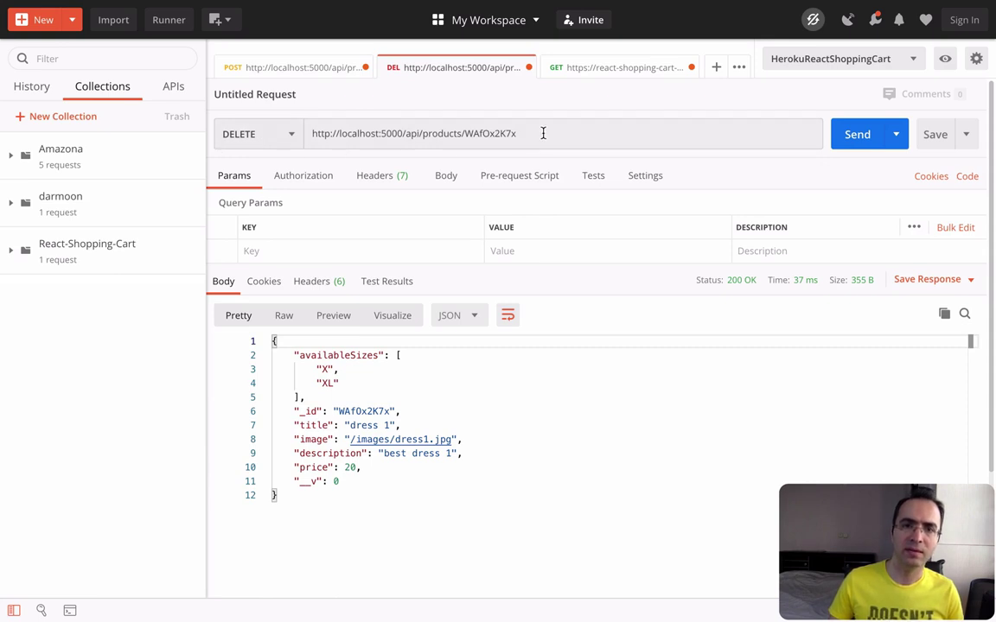
# Inspect the DELETE request URL's product ID and 'products' path, then return to the shop in Chrome.
pyautogui.moveTo(543, 133); pyautogui.dragTo(296, 133)
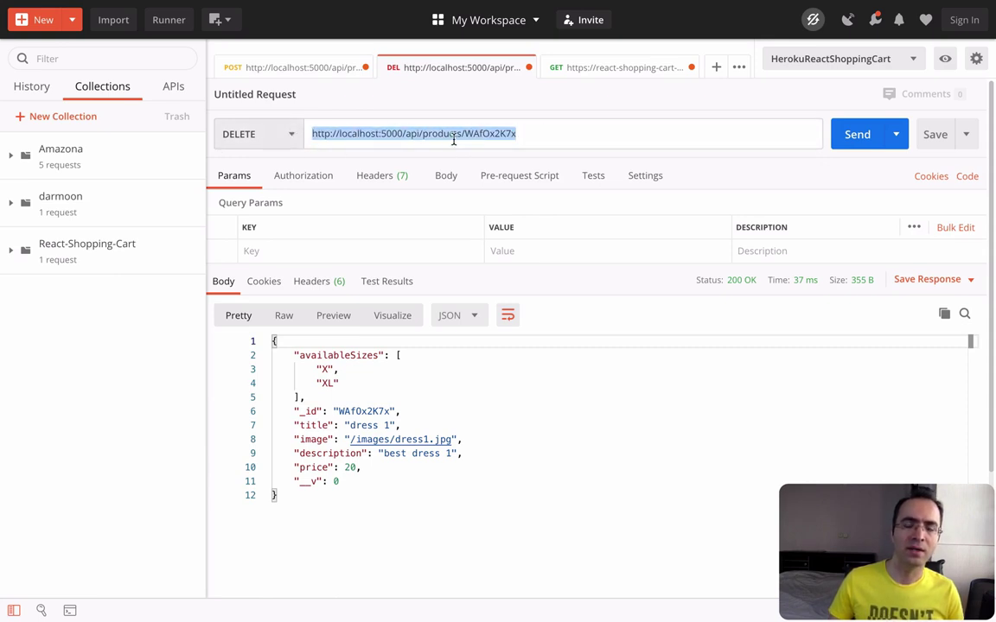
pyautogui.doubleClick(492, 135)
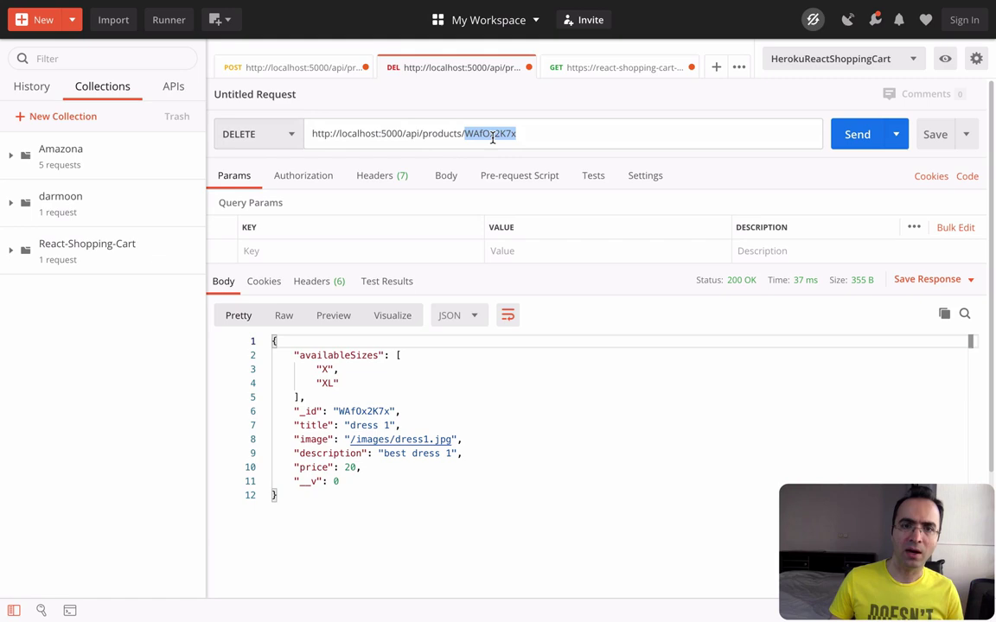
pyautogui.doubleClick(441, 133)
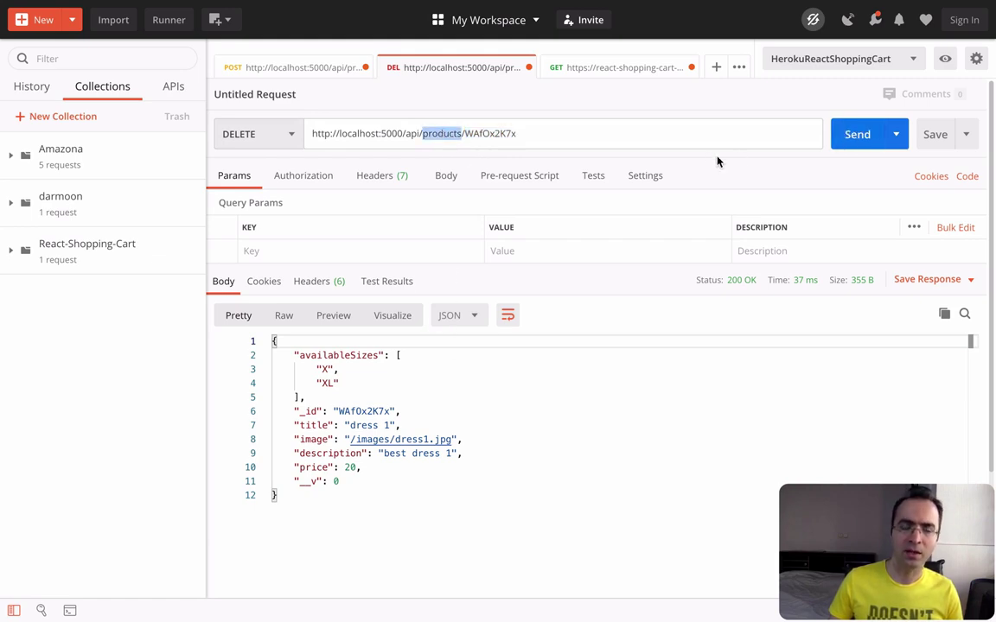
pyautogui.hotkey('ctrl', 'Left')
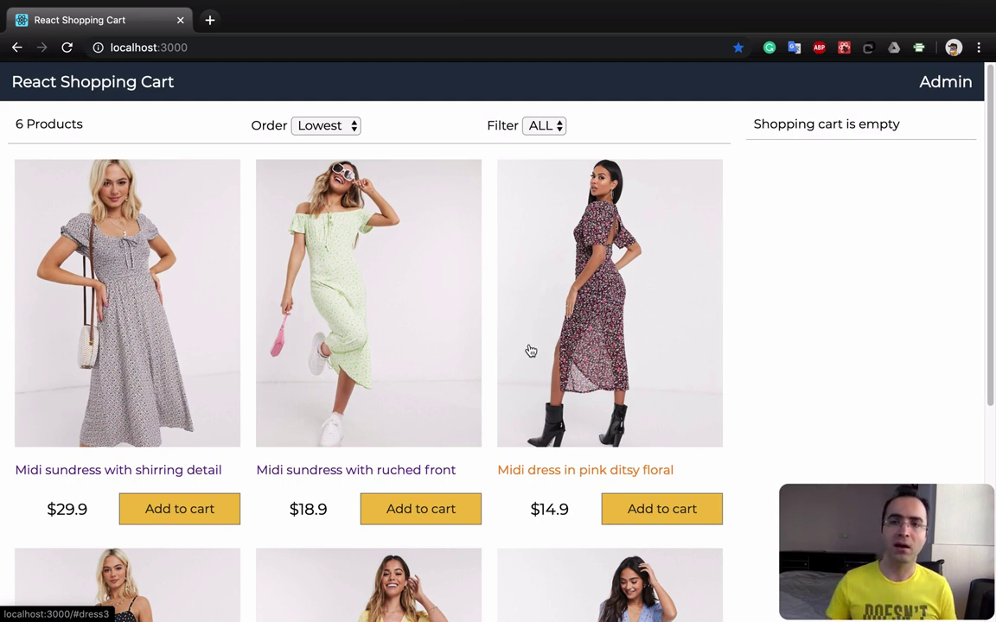
# Show the Redux DevTools panel and add the pink ditsy floral midi dress ($14.9) to the cart.
pyautogui.press('super+alt+i')
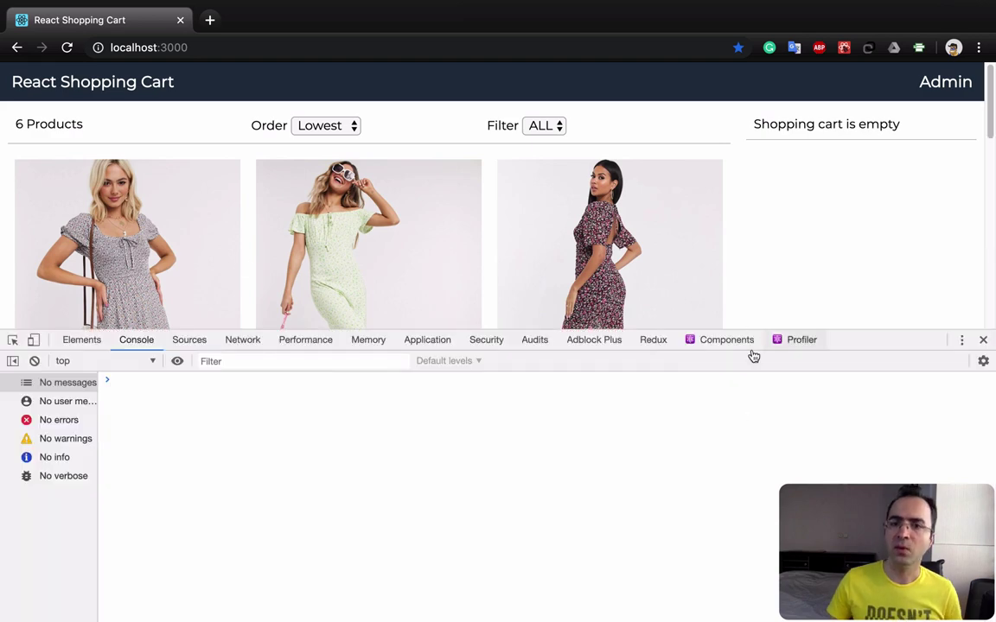
pyautogui.click(653, 340)
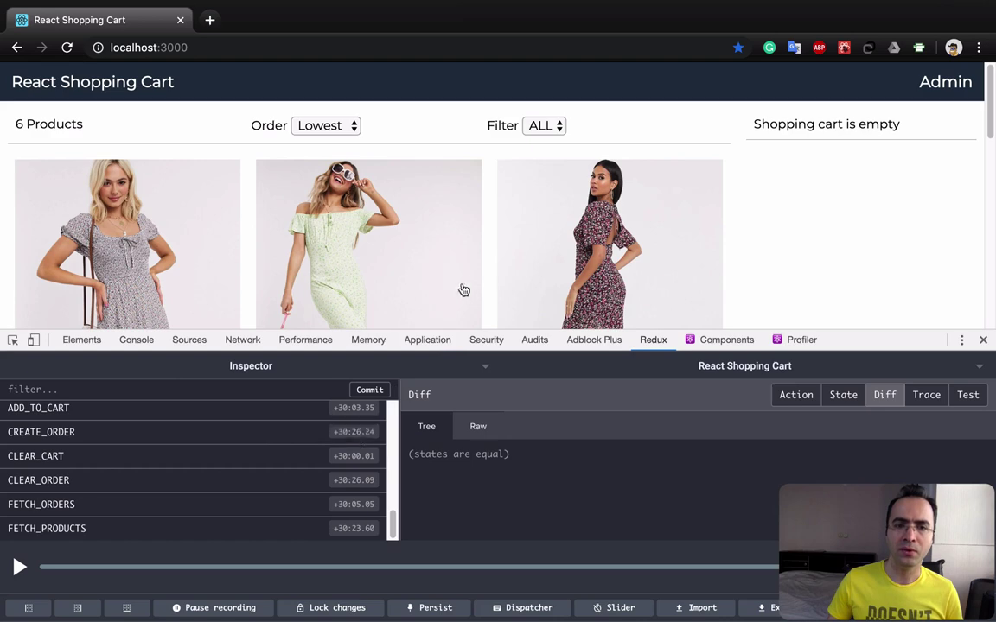
pyautogui.click(591, 237)
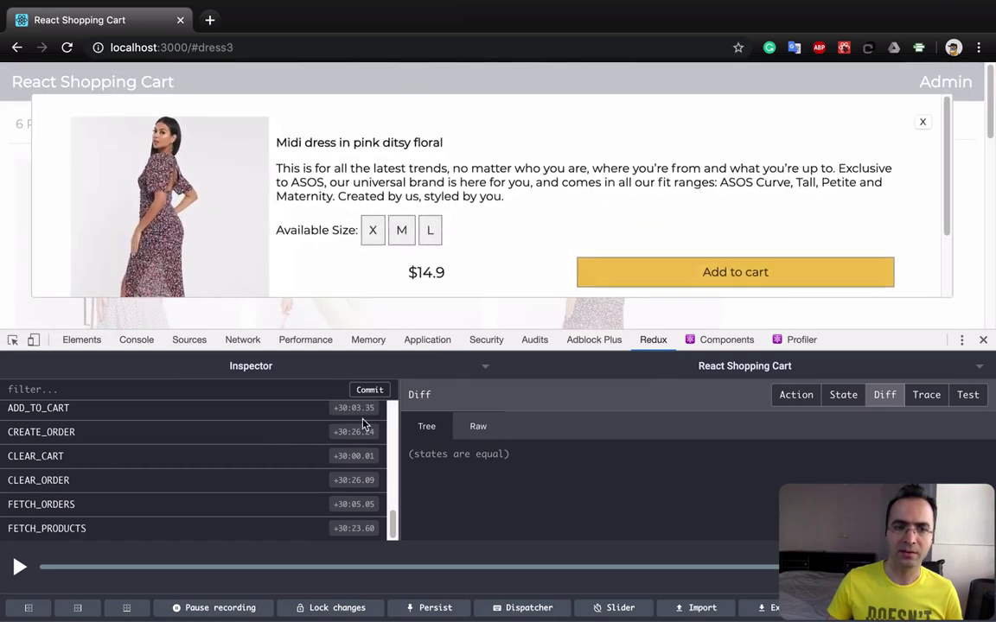
pyautogui.click(701, 271)
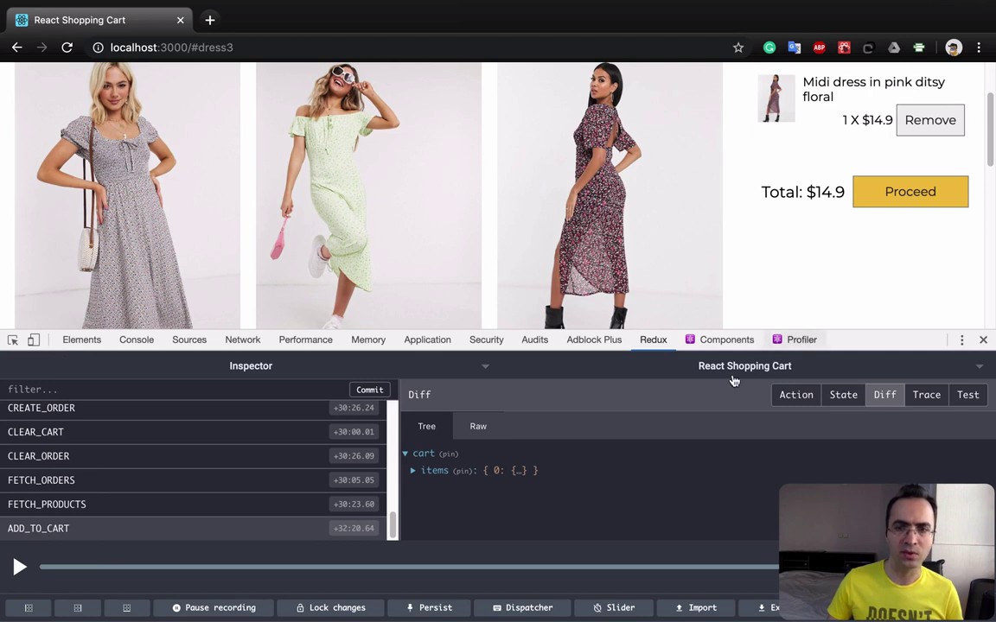
# Check out the cart, autofilling the customer's contact details, and place the $14.9 order.
pyautogui.click(899, 196)
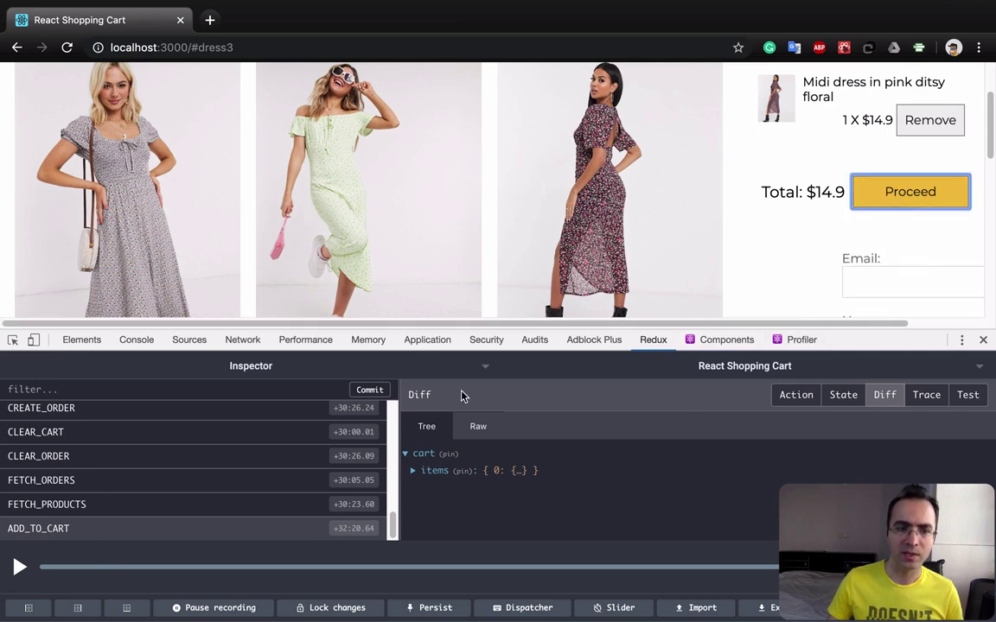
pyautogui.scroll(-1, 731, 273)
pyautogui.click(780, 247)
pyautogui.click(786, 284)
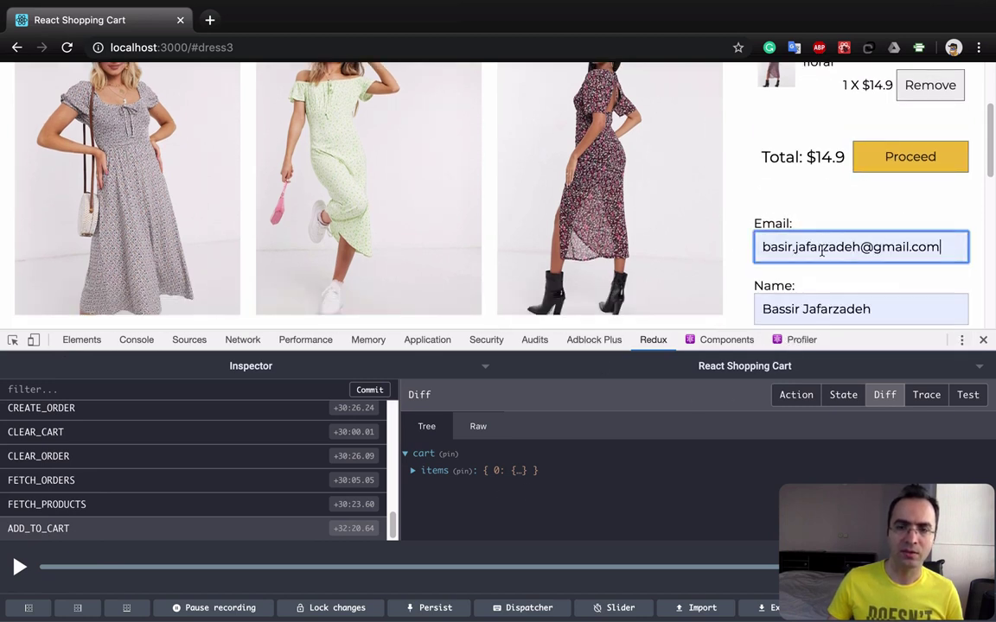
pyautogui.scroll(-2, 812, 276)
pyautogui.click(832, 274)
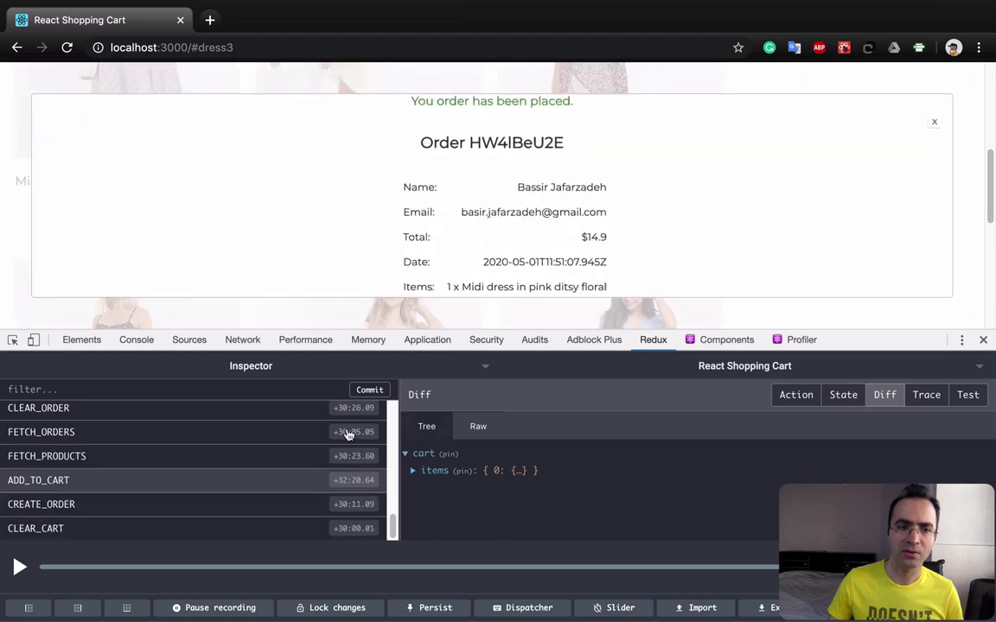
# Review the CREATE_ORDER and CLEAR_CART state changes in Redux DevTools, then close the order confirmation.
pyautogui.click(51, 505)
pyautogui.click(40, 531)
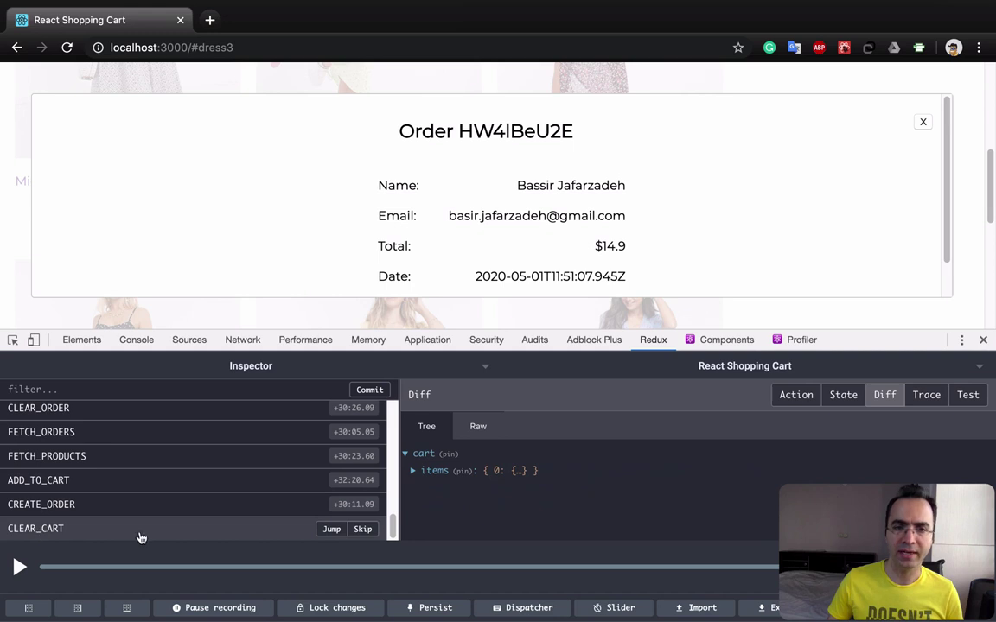
pyautogui.click(152, 504)
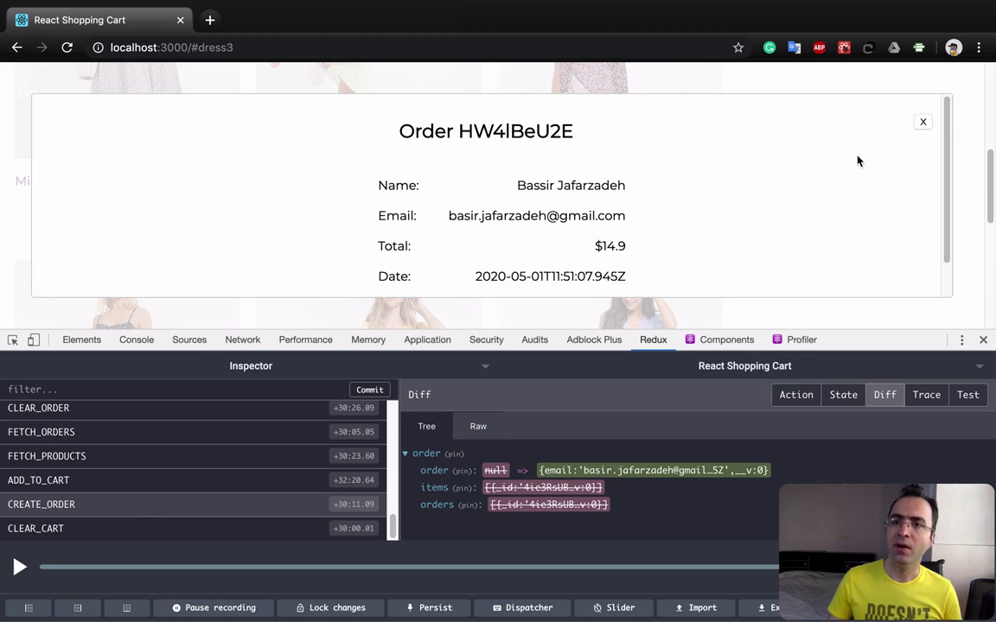
pyautogui.click(922, 122)
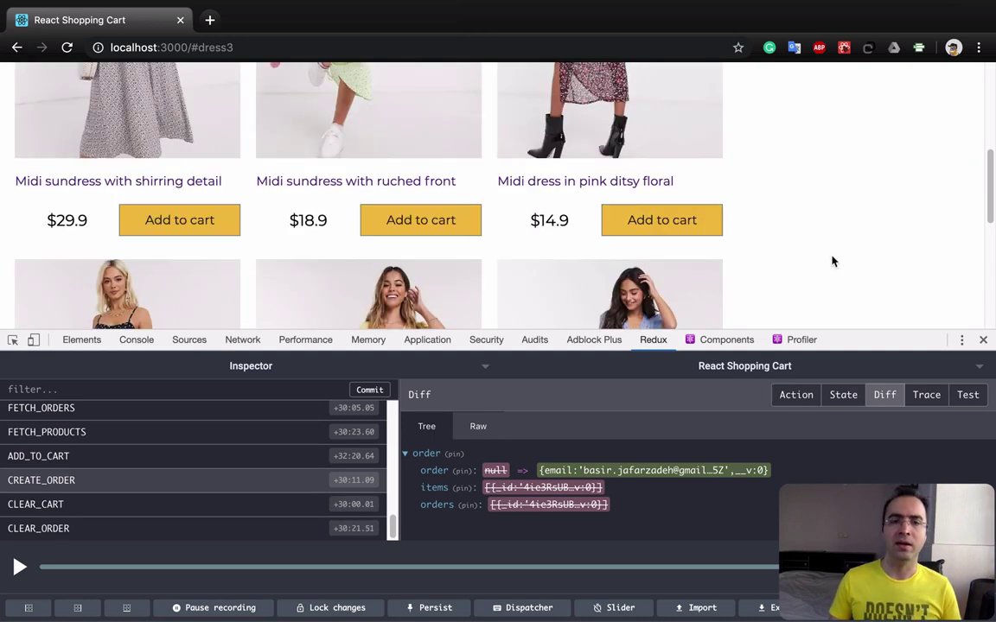